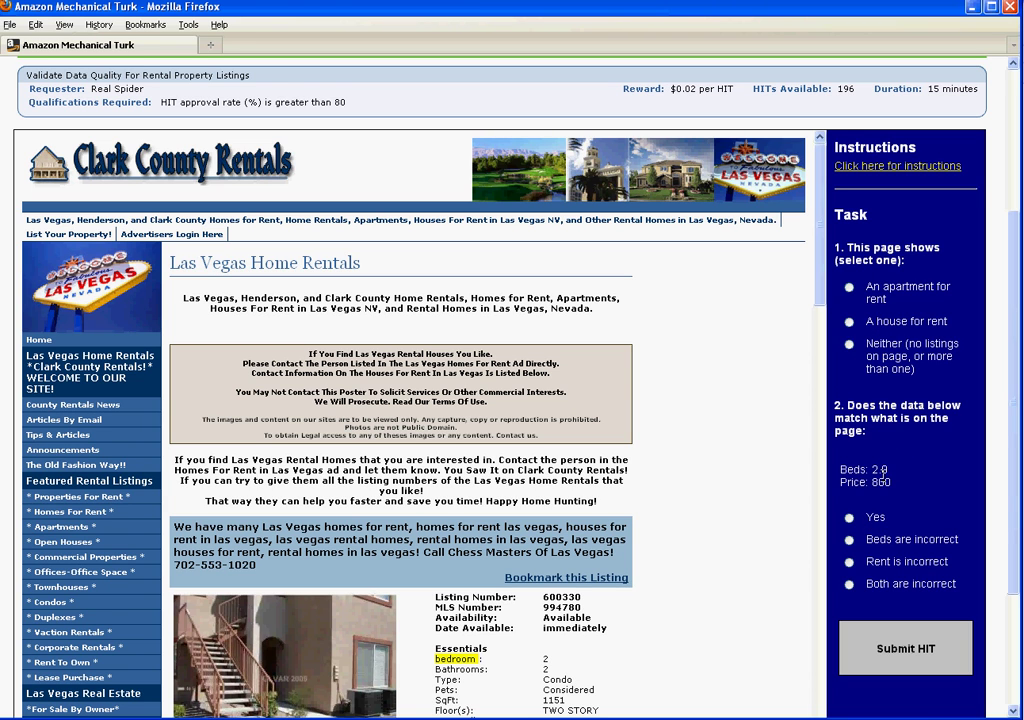
# - Review the Beds and Price data and try the incorrect-data answers of the second question for the Clark County listing
pyautogui.moveTo(897, 482); pyautogui.dragTo(841, 467)
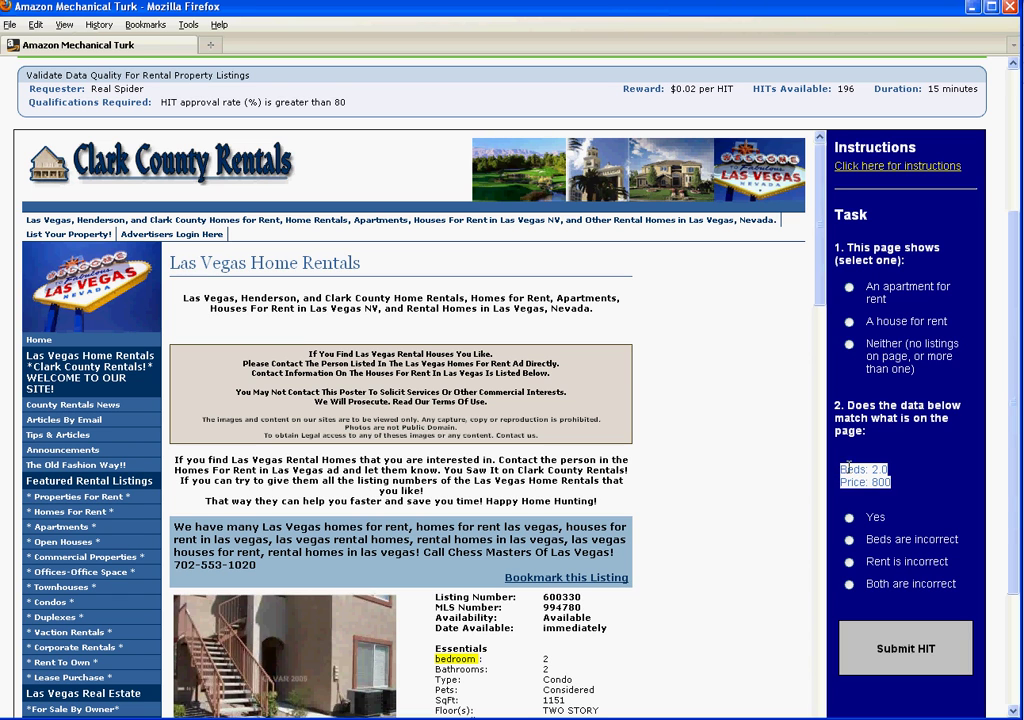
pyautogui.click(872, 467)
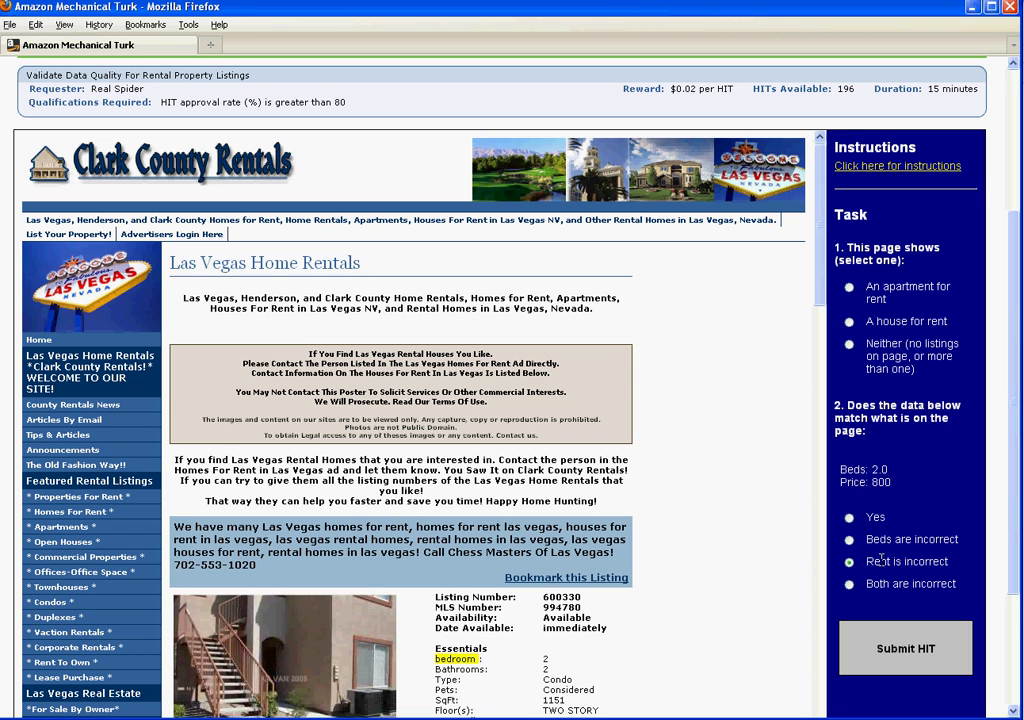
pyautogui.moveTo(904, 561); pyautogui.dragTo(955, 566)
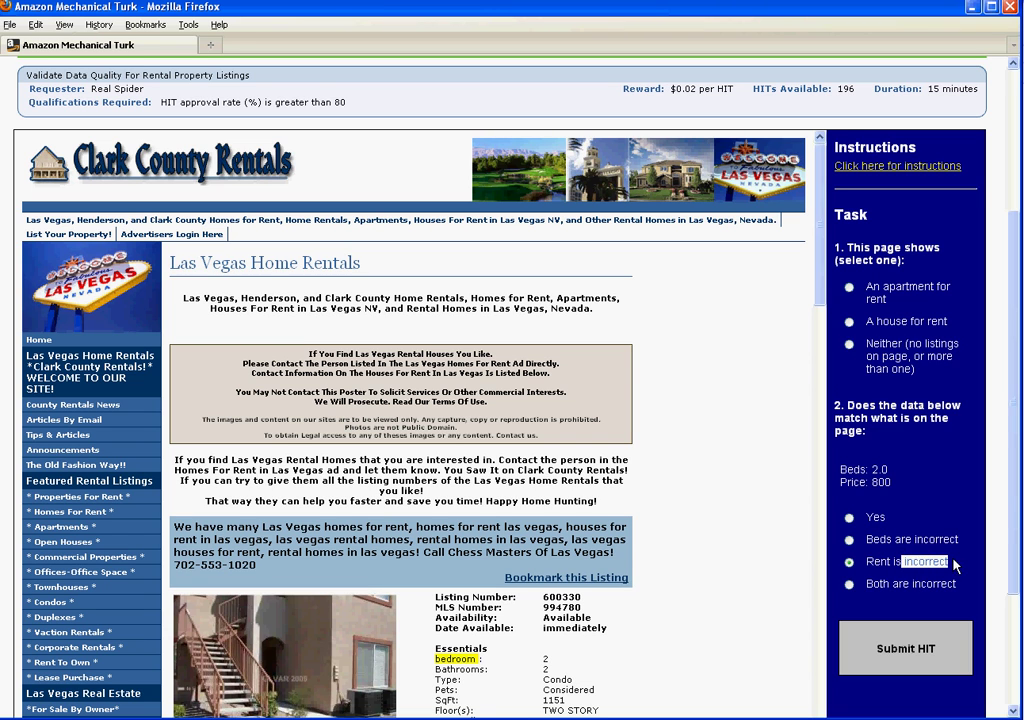
pyautogui.click(904, 584)
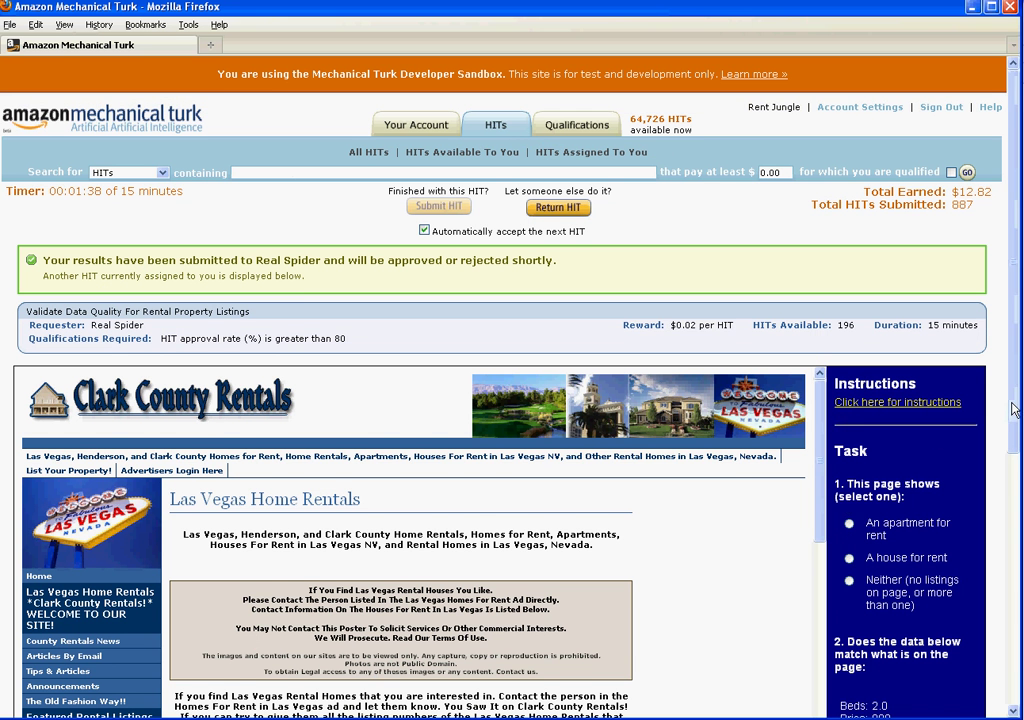
# - Answer Yes to the data-match question and classify the Clark County condo listing as a house for rent
pyautogui.scroll(-4, 1005, 470)
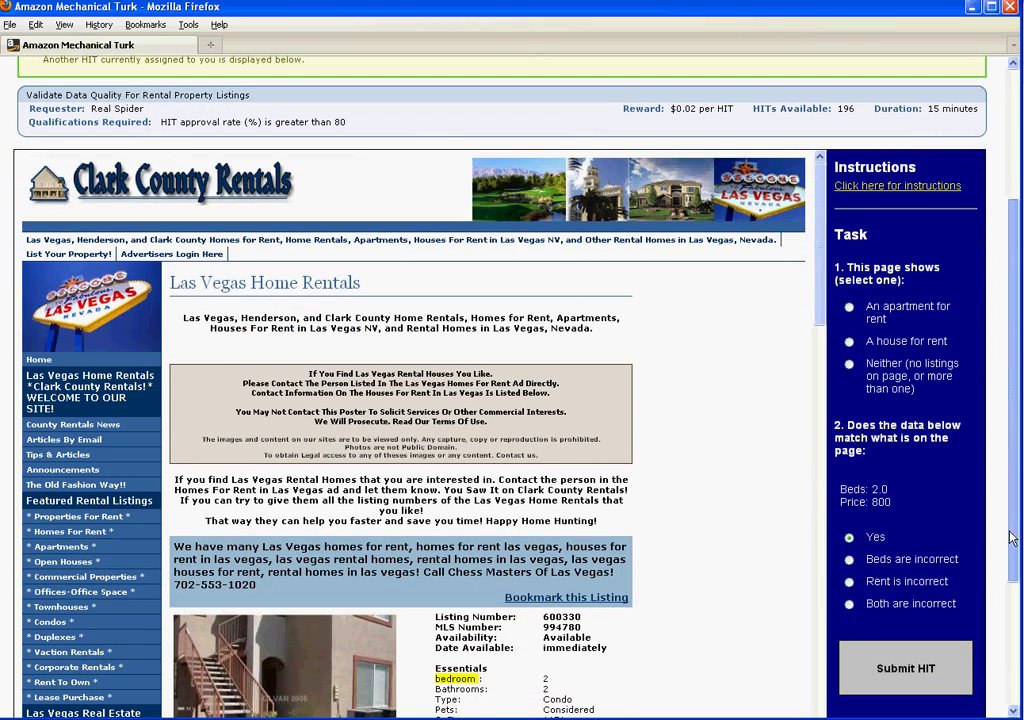
pyautogui.moveTo(820, 300); pyautogui.dragTo(823, 350)
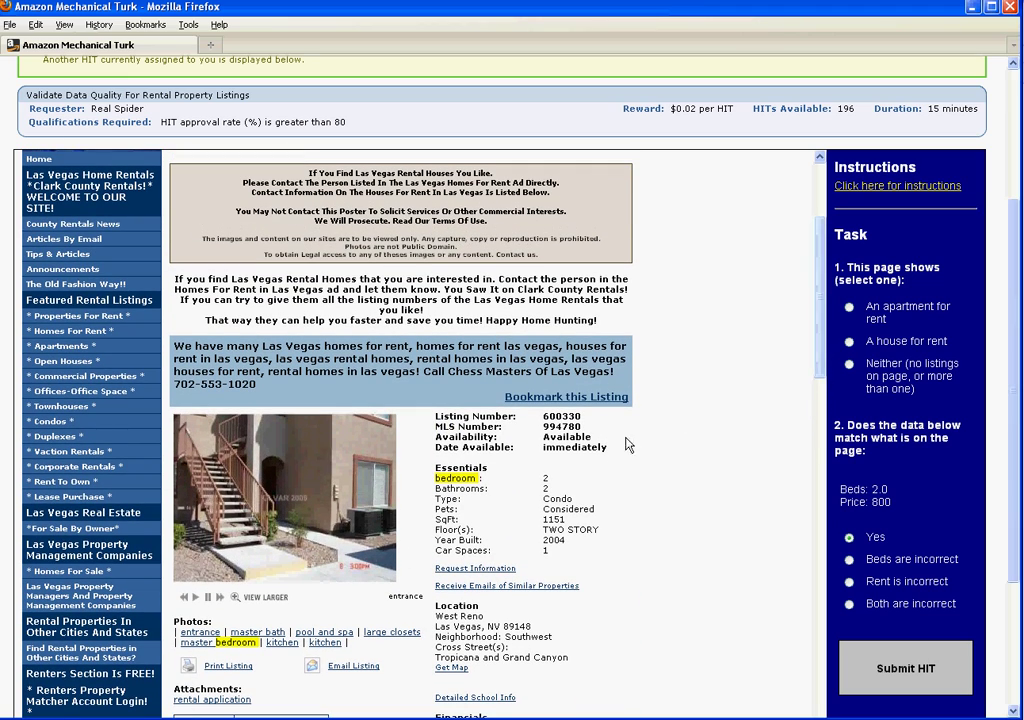
pyautogui.click(849, 341)
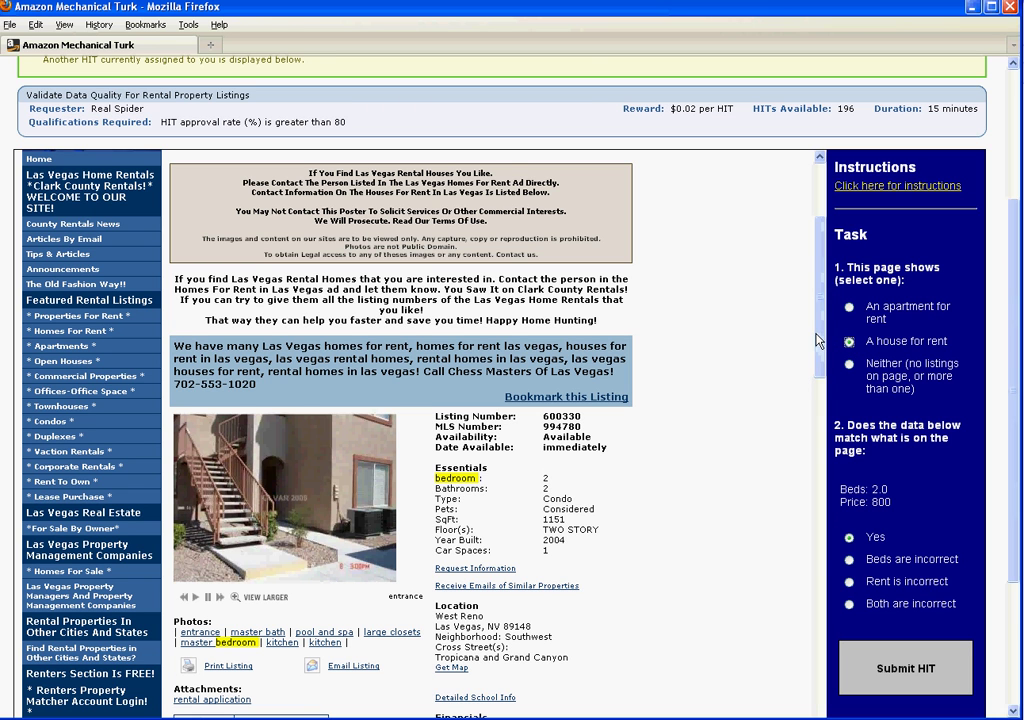
# - Compare the task's Beds and Price data with the listing's bedroom and rent figures and submit the HIT
pyautogui.moveTo(818, 341)
pyautogui.mouseDown()
pyautogui.moveTo(811, 411)
pyautogui.moveTo(815, 361)
pyautogui.mouseUp()
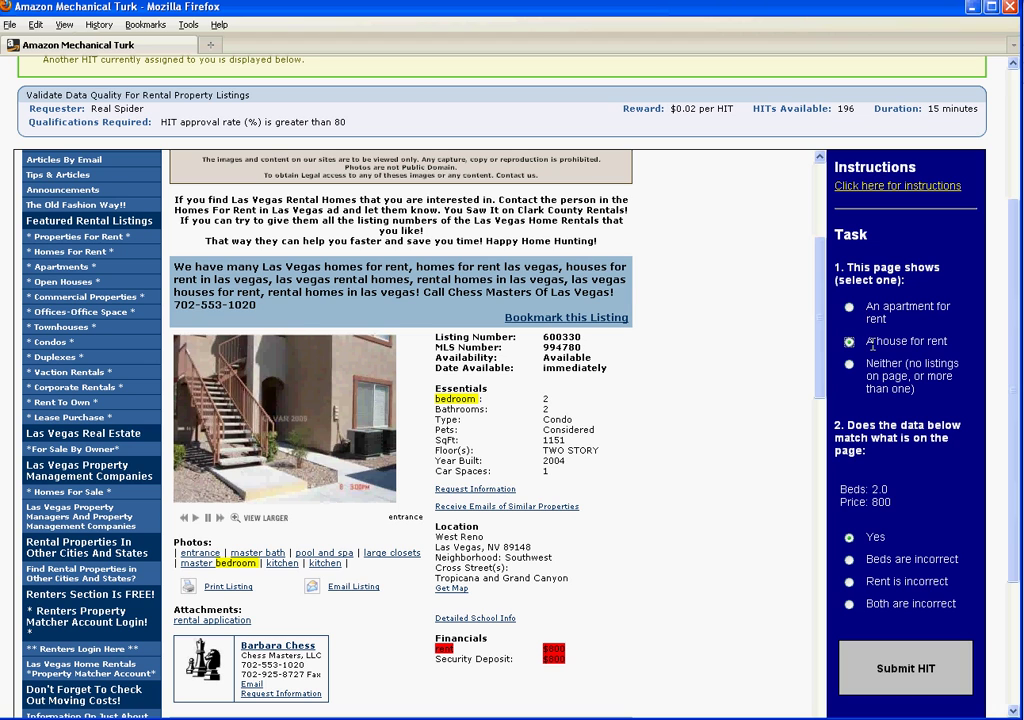
pyautogui.moveTo(897, 509); pyautogui.dragTo(840, 491)
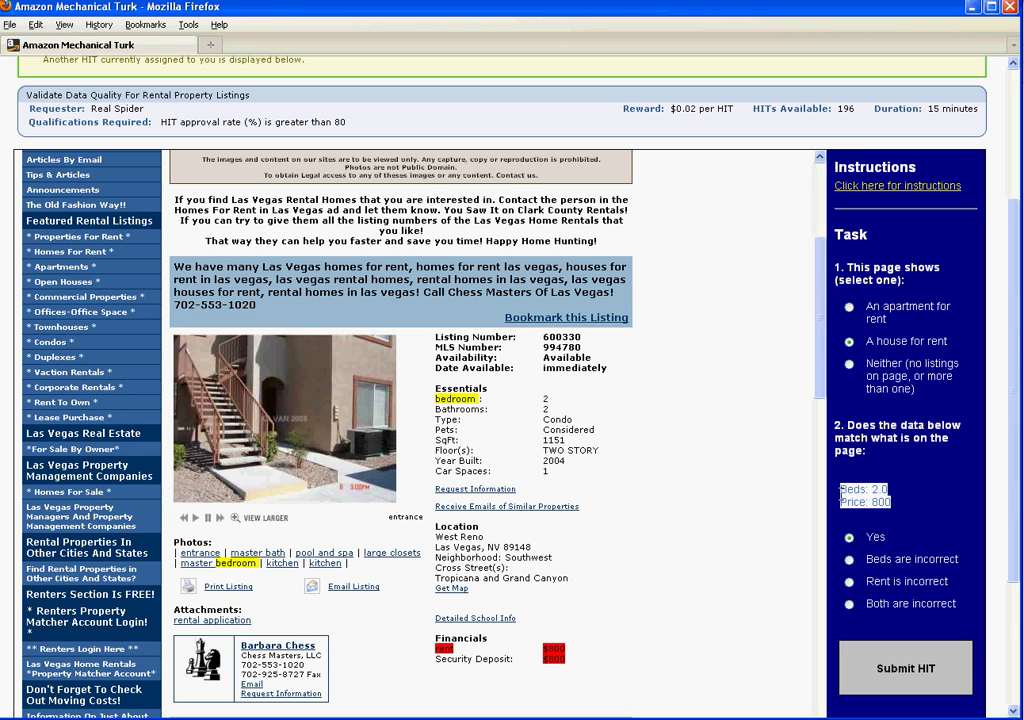
pyautogui.click(875, 490)
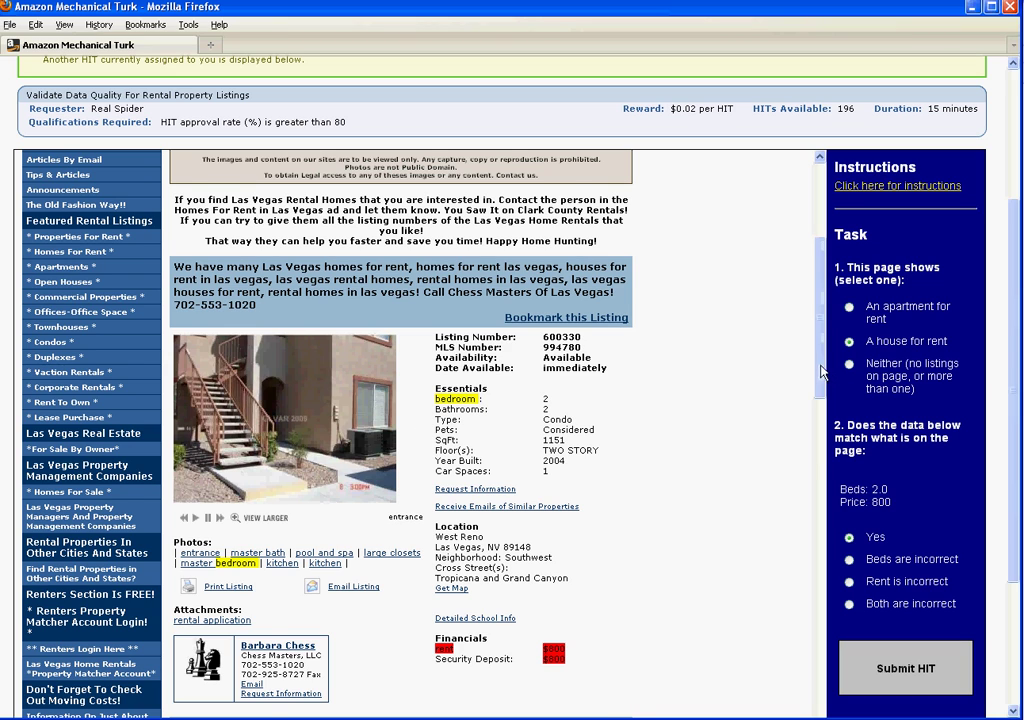
pyautogui.moveTo(820, 376); pyautogui.dragTo(814, 468)
pyautogui.scroll(6, 812, 475)
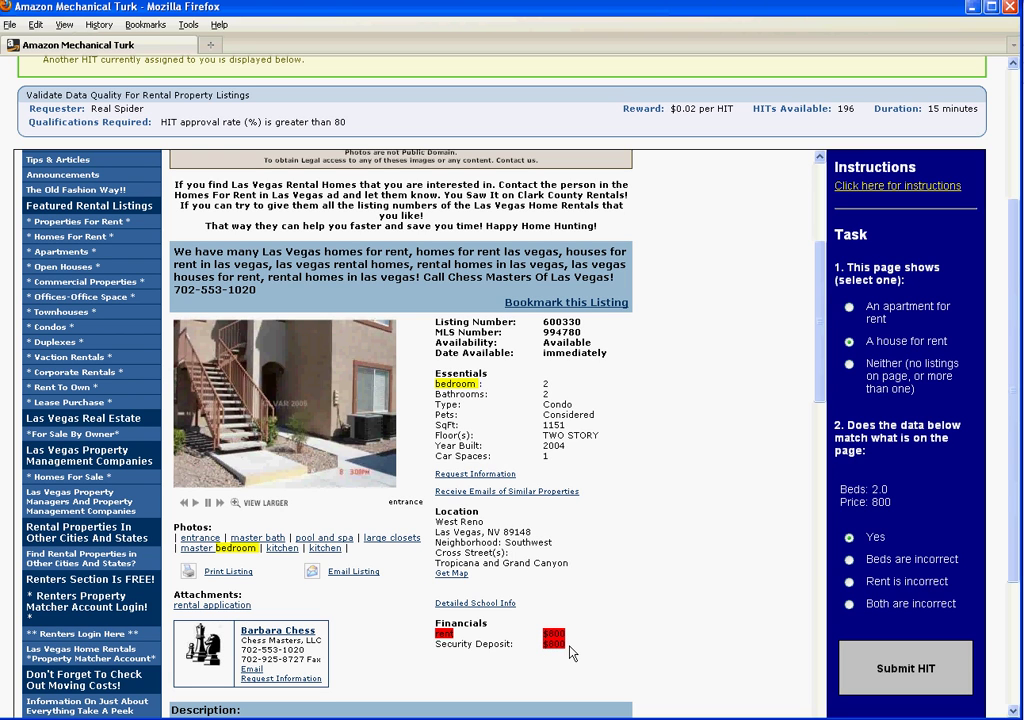
pyautogui.moveTo(570, 646)
pyautogui.mouseDown()
pyautogui.moveTo(541, 647)
pyautogui.moveTo(578, 633)
pyautogui.moveTo(558, 636)
pyautogui.mouseUp()
pyautogui.click(866, 665)
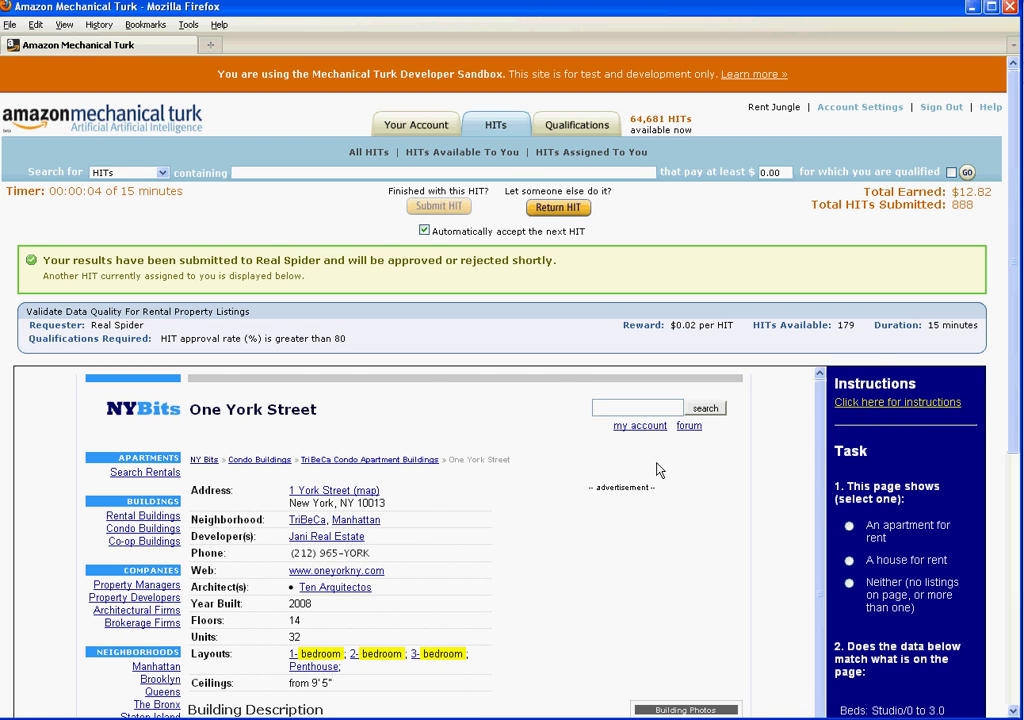
# - Look over the One York Street page and classify it as an apartment for rent
pyautogui.moveTo(1013, 339); pyautogui.dragTo(1013, 435)
pyautogui.moveTo(820, 338)
pyautogui.mouseDown()
pyautogui.moveTo(823, 437)
pyautogui.moveTo(827, 354)
pyautogui.mouseUp()
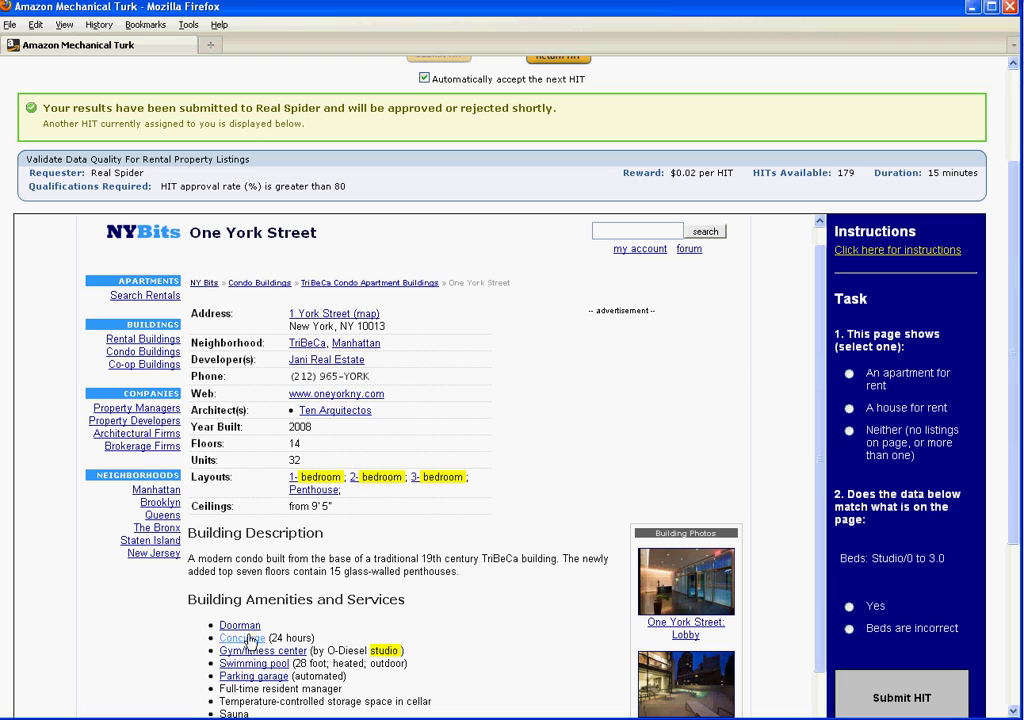
pyautogui.click(849, 373)
# - Check the Beds data against the One York Street layouts, answer that the beds are incorrect, and submit the HIT
pyautogui.moveTo(946, 560); pyautogui.dragTo(871, 558)
pyautogui.click(880, 563)
pyautogui.scroll(-1, 469, 574)
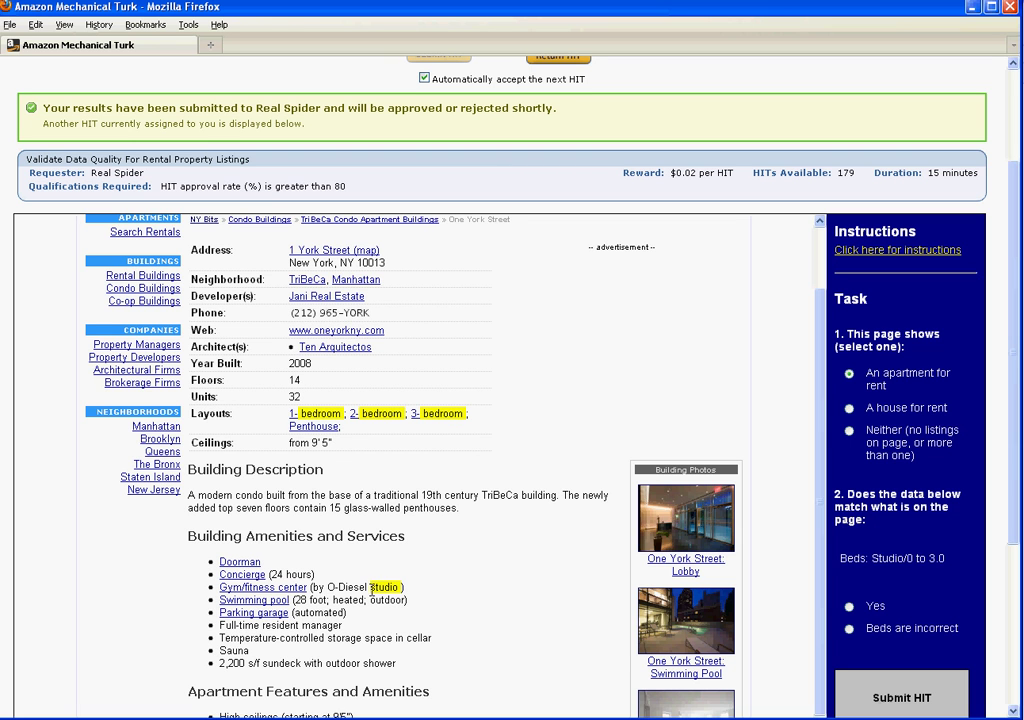
pyautogui.scroll(-2, 471, 556)
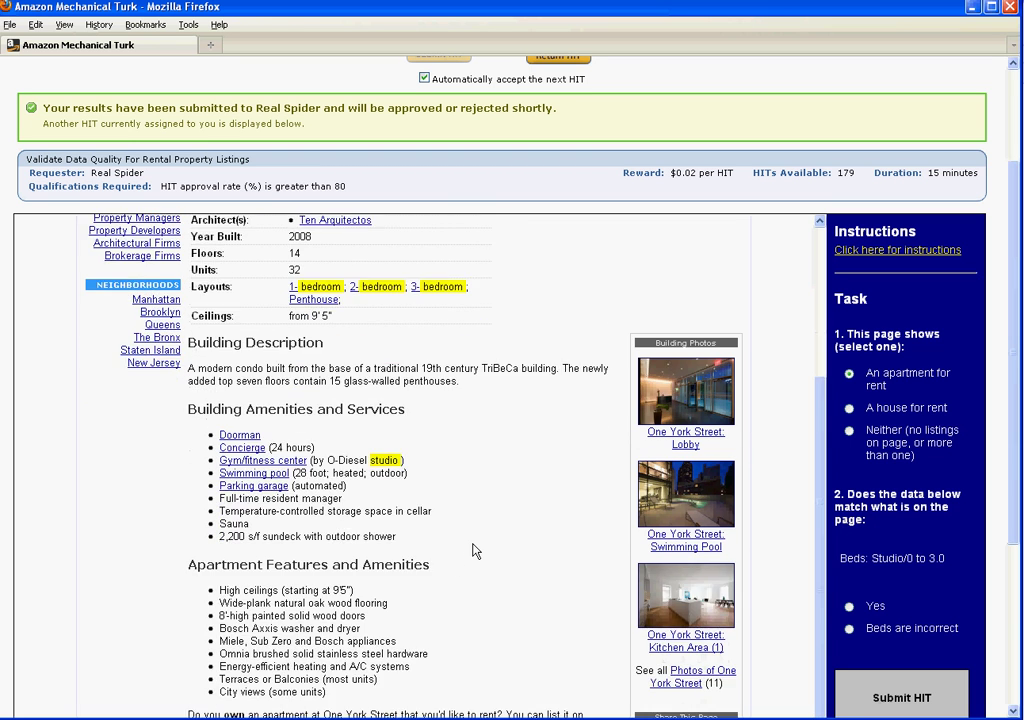
pyautogui.scroll(3, 475, 551)
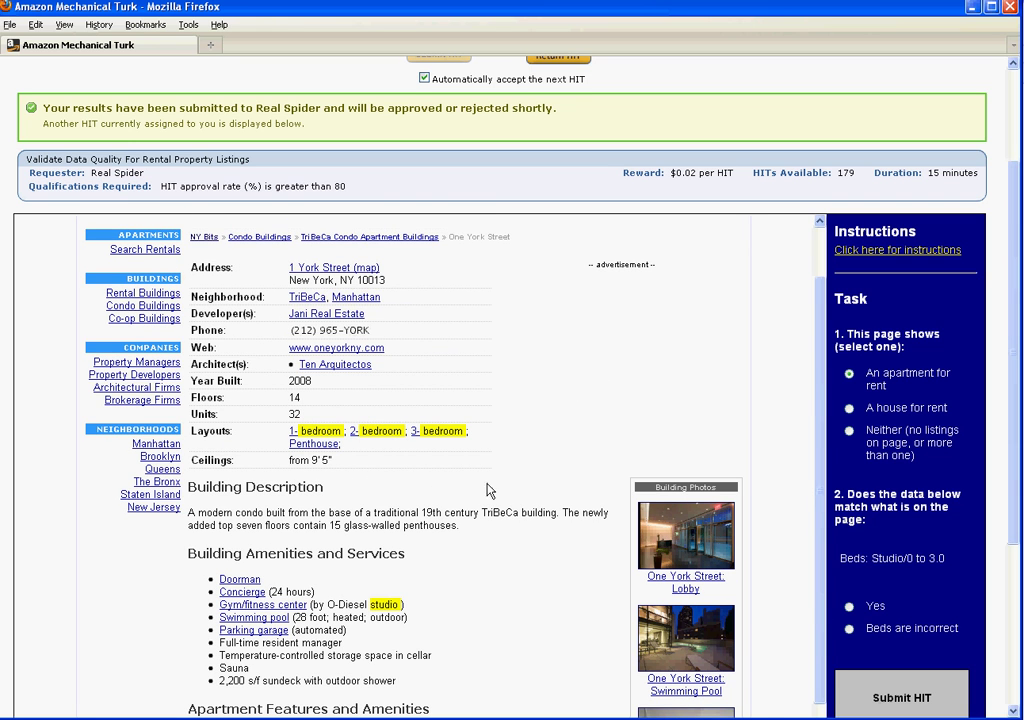
pyautogui.click(849, 628)
pyautogui.click(931, 699)
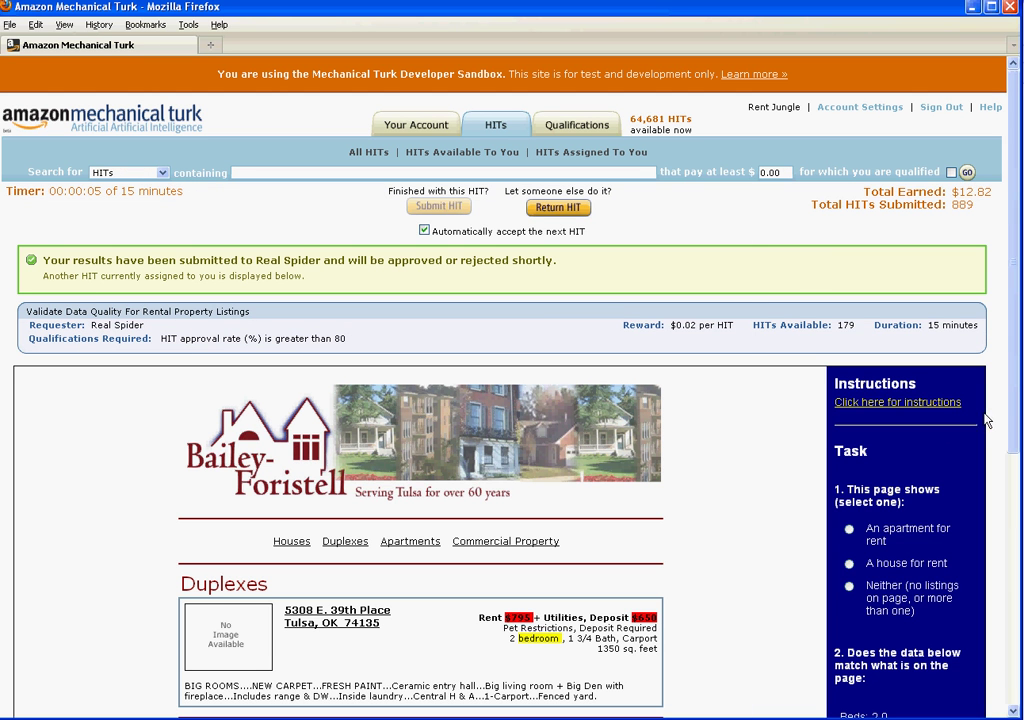
# - Classify the Tulsa duplex page as a house for rent, check its Beds and Price data, and submit the HIT
pyautogui.moveTo(1013, 410); pyautogui.dragTo(1001, 530)
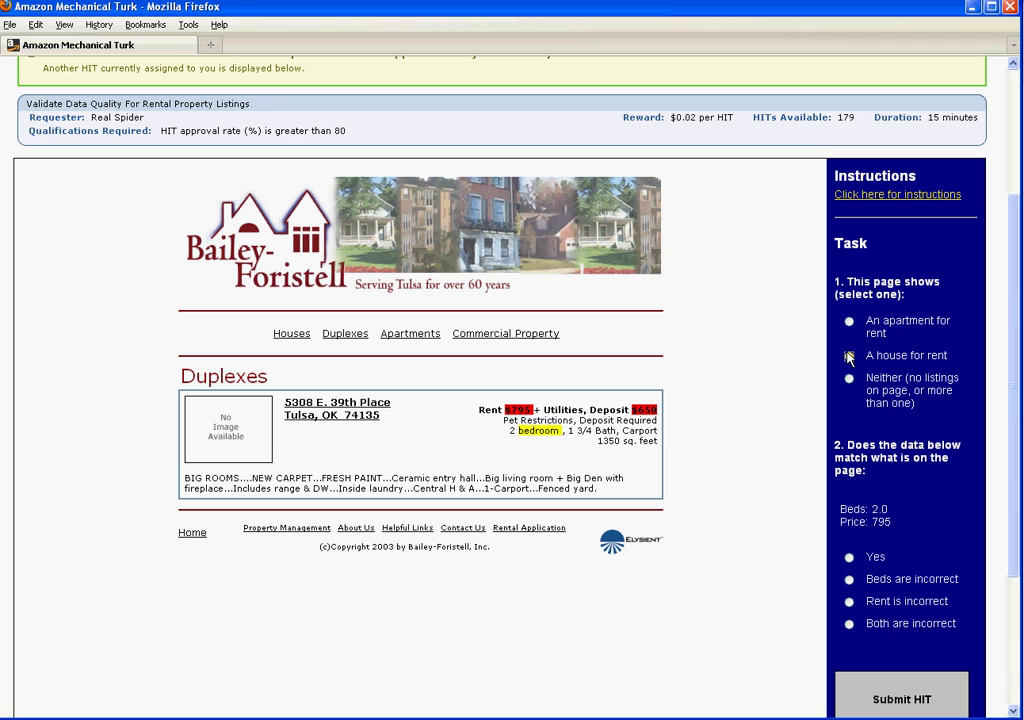
pyautogui.click(848, 357)
pyautogui.moveTo(892, 524); pyautogui.dragTo(870, 510)
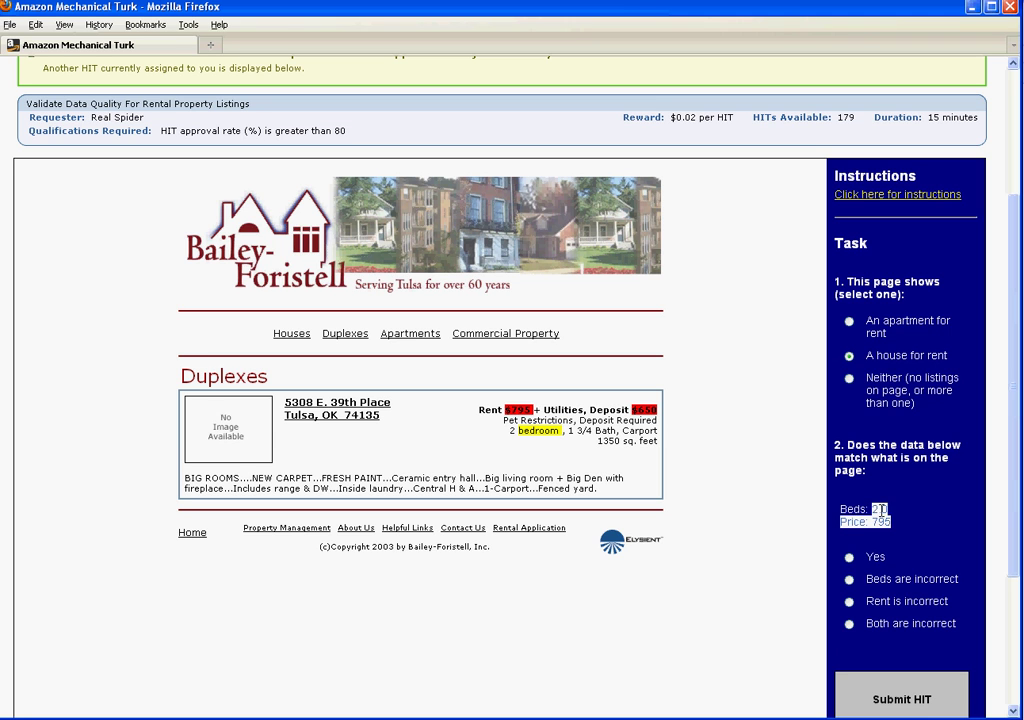
pyautogui.click(878, 510)
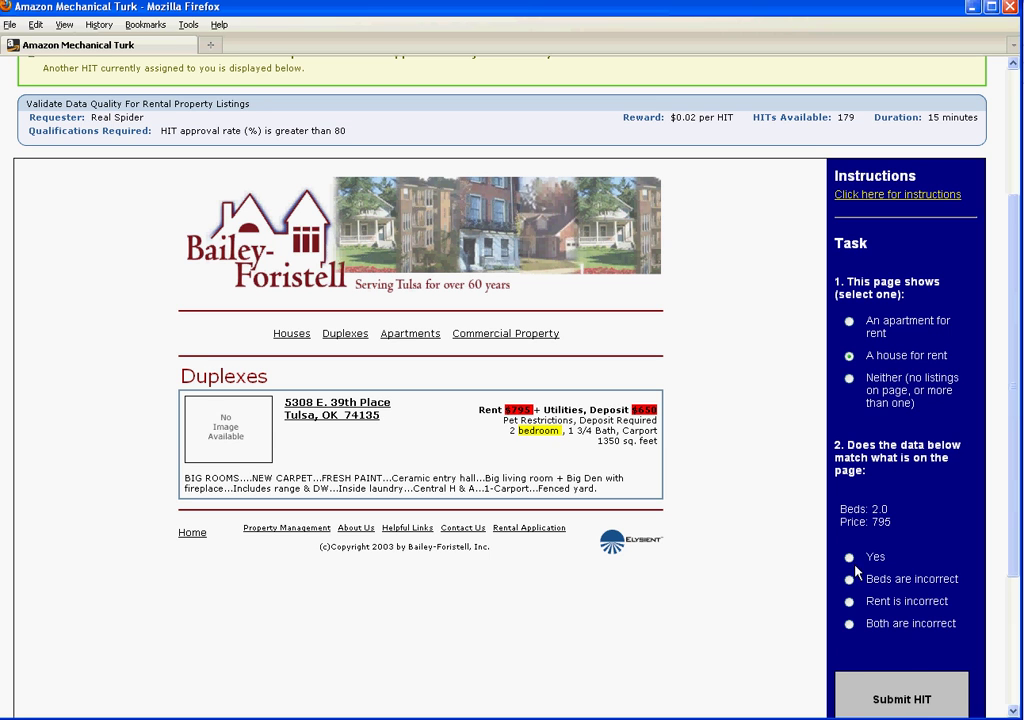
pyautogui.click(889, 692)
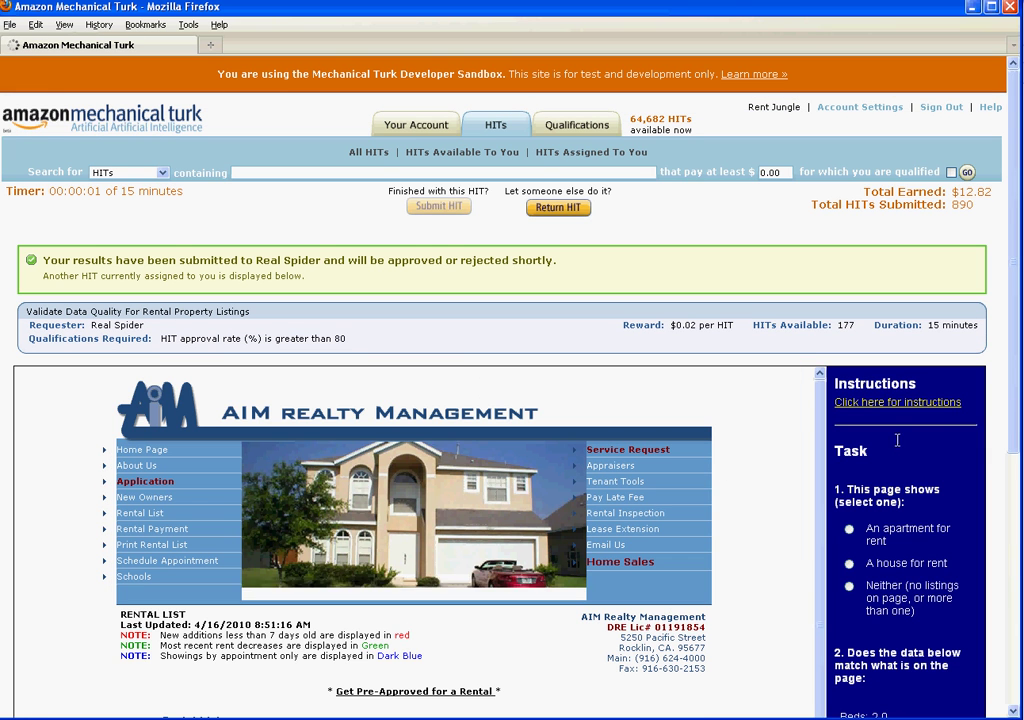
# - Check the AIM Realty rental list, classify the page as Neither (no listings on page, or more than one), and submit the HIT
pyautogui.scroll(-5, 1018, 392)
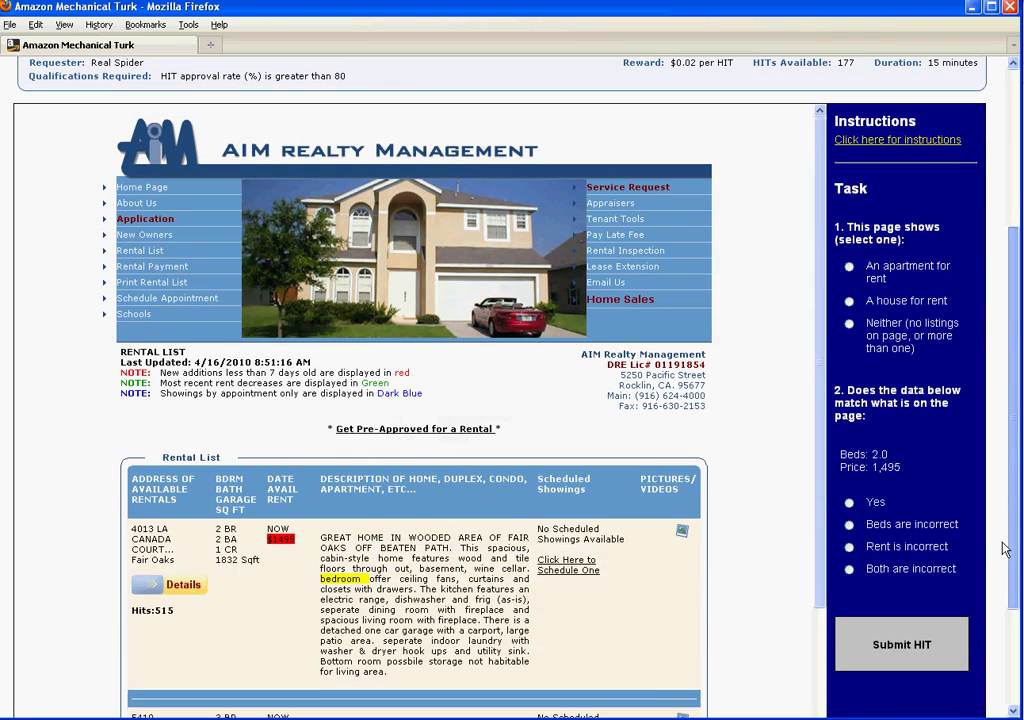
pyautogui.scroll(-3, 815, 272)
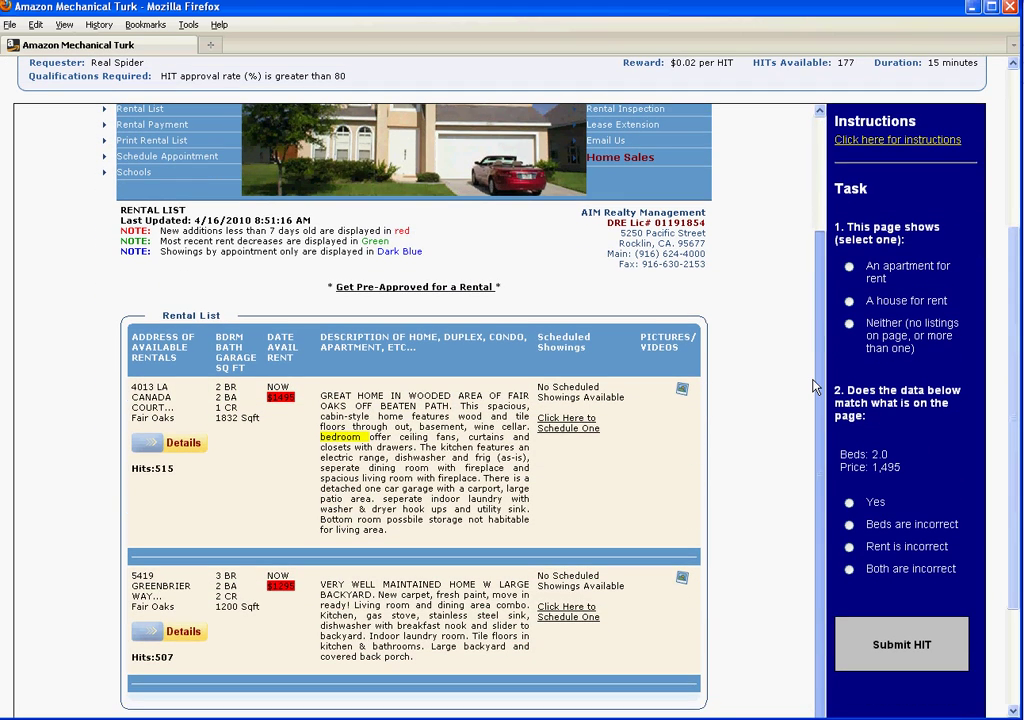
pyautogui.moveTo(815, 385)
pyautogui.mouseDown()
pyautogui.moveTo(818, 295)
pyautogui.moveTo(824, 387)
pyautogui.mouseUp()
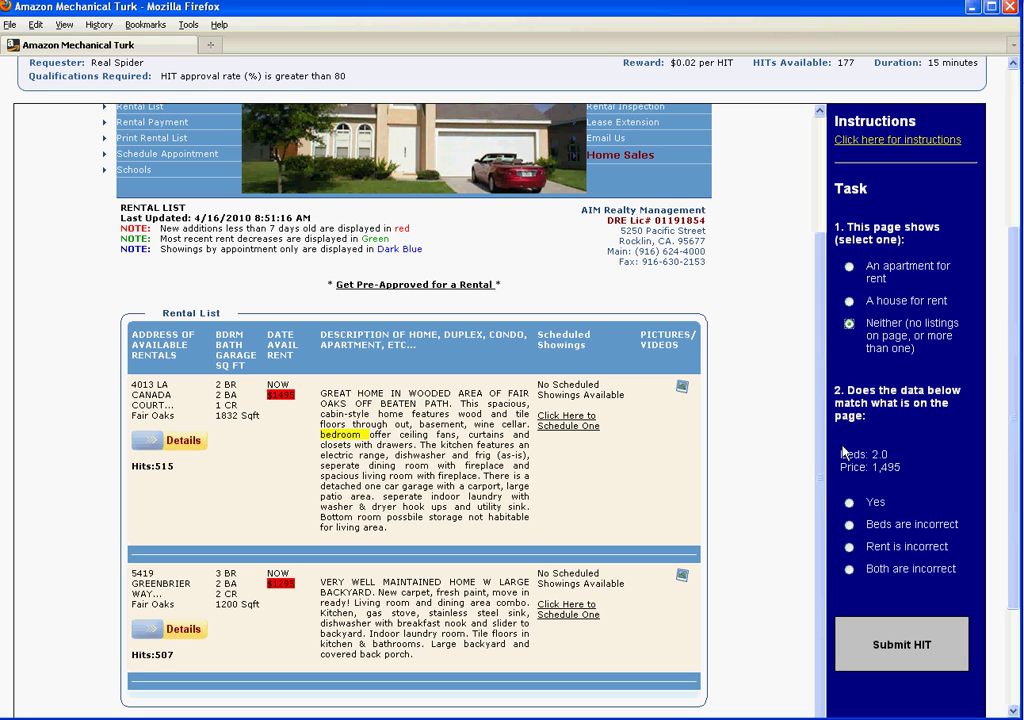
pyautogui.click(910, 645)
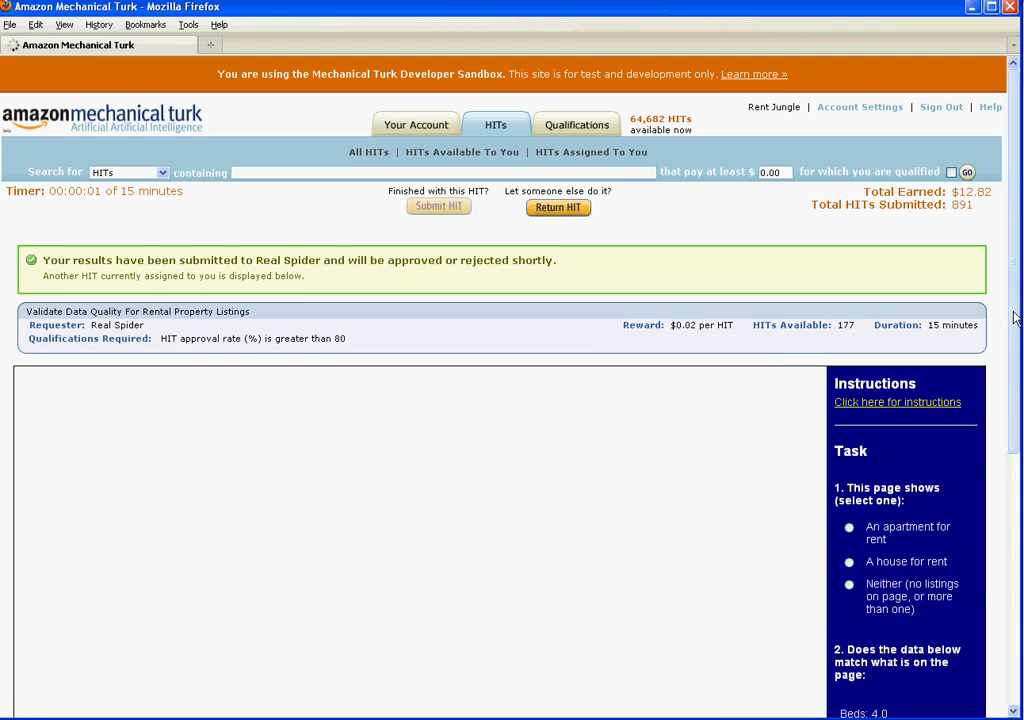
# - Classify the Windermere listing in Tacoma as a house for rent, answer Yes to the data match, and submit the HIT
pyautogui.scroll(-2, 1015, 350)
pyautogui.moveTo(1012, 378); pyautogui.dragTo(1013, 448)
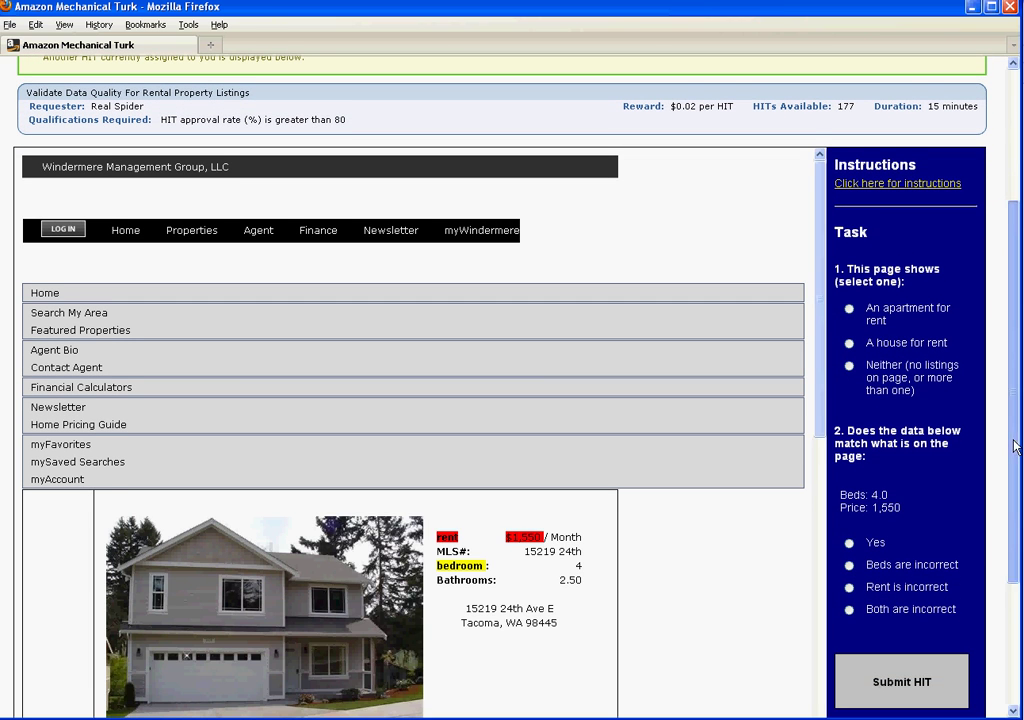
pyautogui.scroll(-2, 1013, 448)
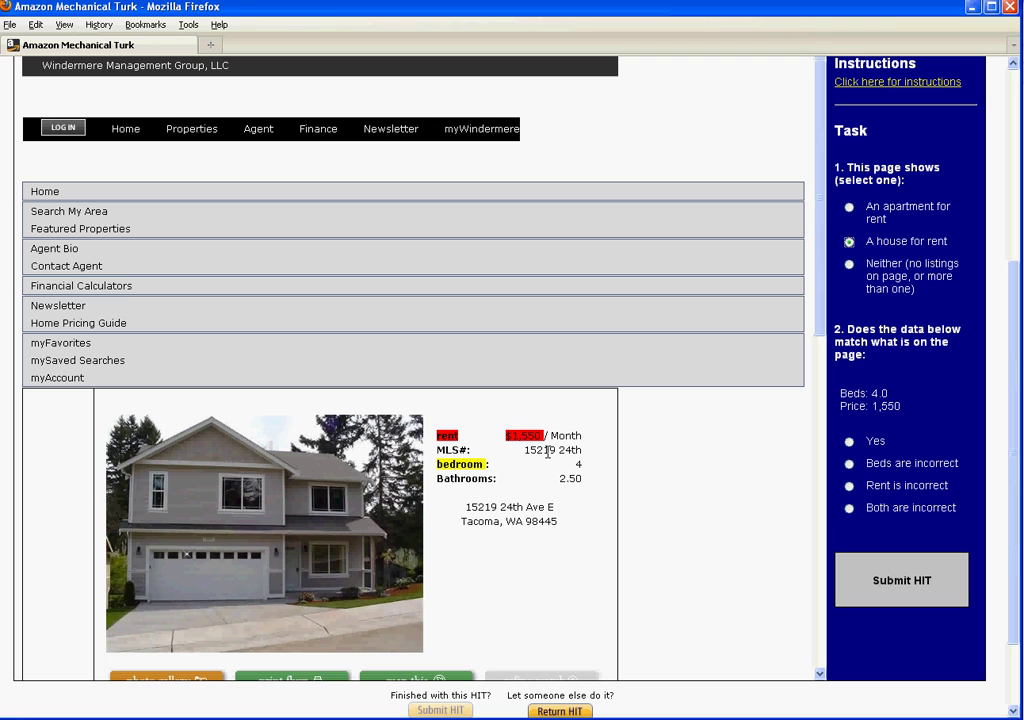
pyautogui.click(849, 441)
pyautogui.click(902, 590)
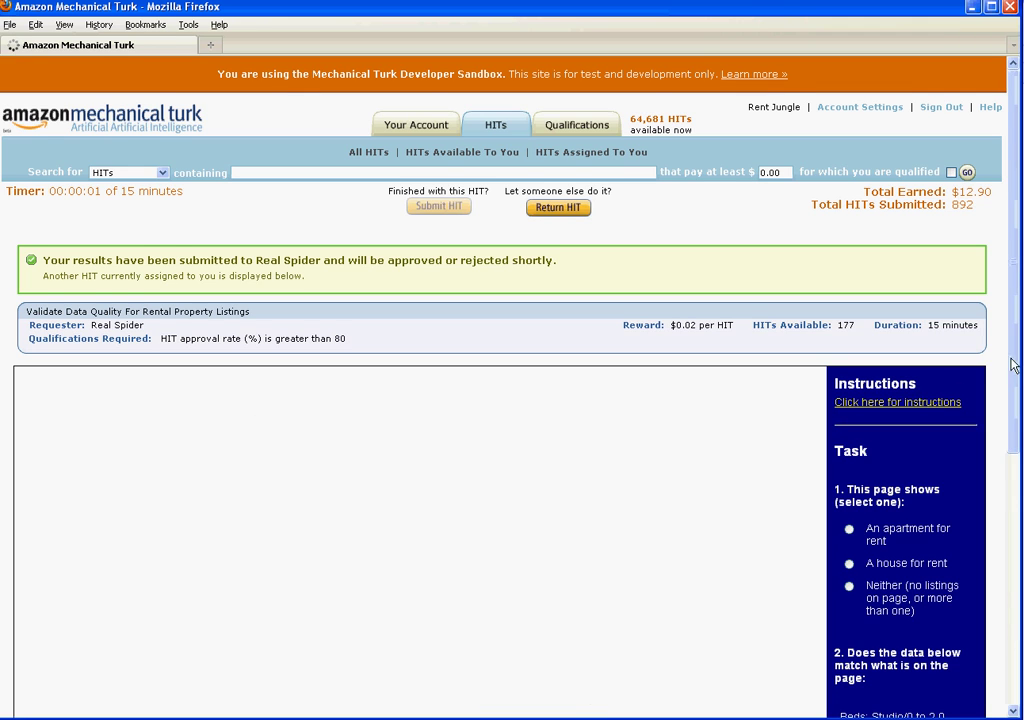
# - Look over the Narberth Hall page and classify it as an apartment for rent
pyautogui.moveTo(1012, 358); pyautogui.dragTo(998, 471)
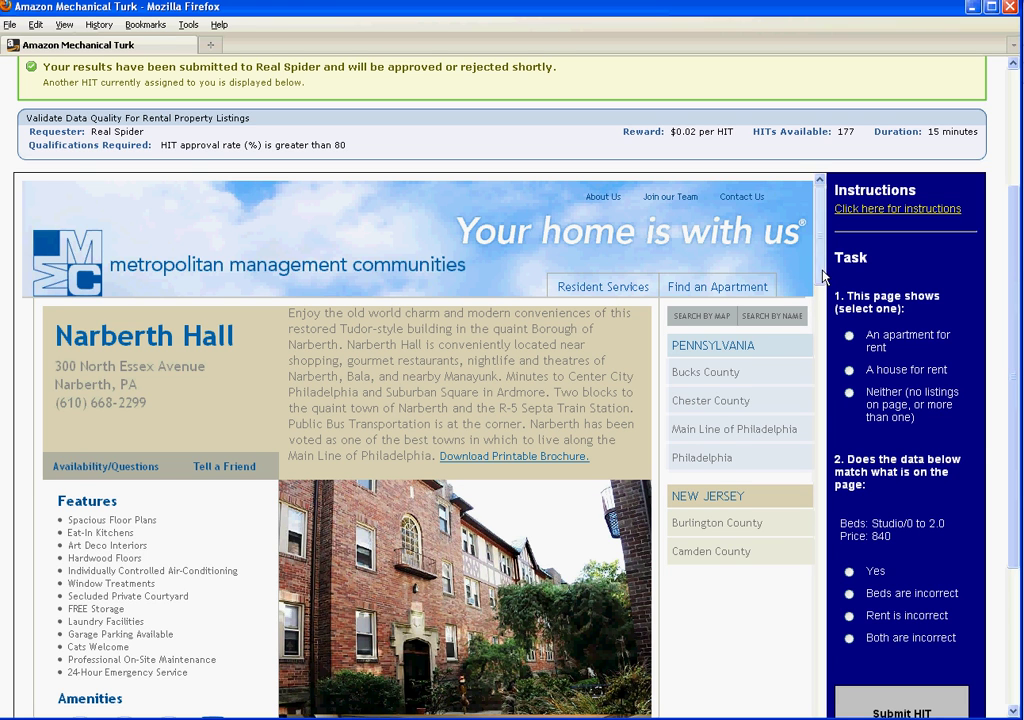
pyautogui.scroll(-1, 823, 273)
pyautogui.scroll(-5, 823, 273)
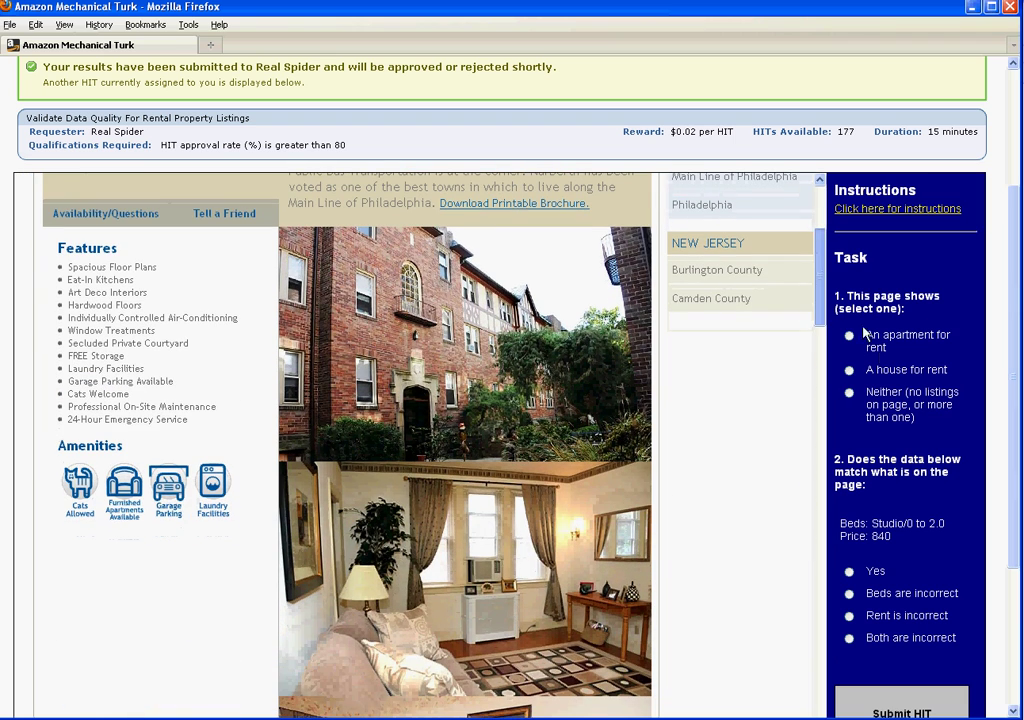
pyautogui.click(850, 337)
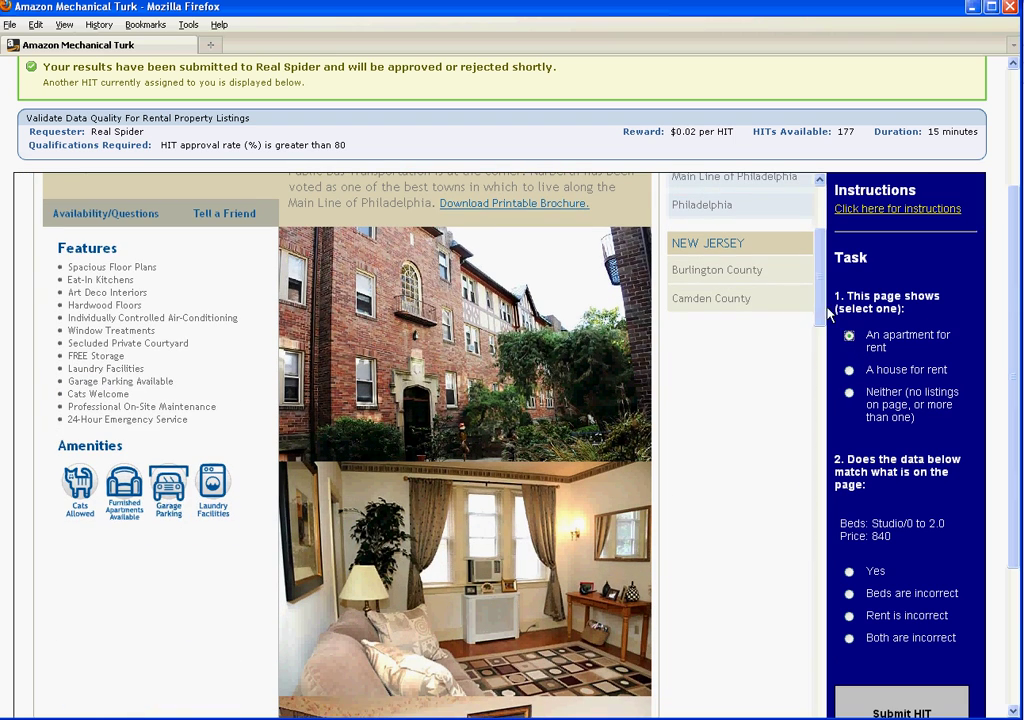
# - Compare the Narberth Hall page's apartment sizes and rent with the listed Beds and Price data, answer the match question, and submit the HIT
pyautogui.scroll(3, 820, 283)
pyautogui.scroll(3, 822, 284)
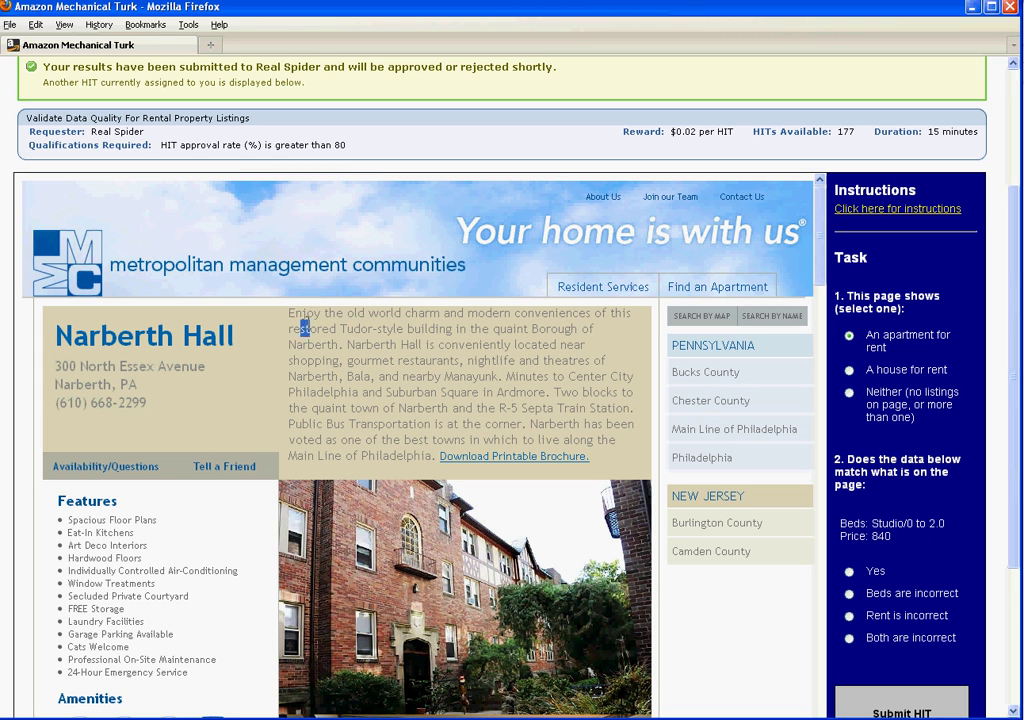
pyautogui.moveTo(299, 328); pyautogui.dragTo(497, 424)
pyautogui.click(505, 385)
pyautogui.scroll(-5, 806, 340)
pyautogui.scroll(-6, 795, 423)
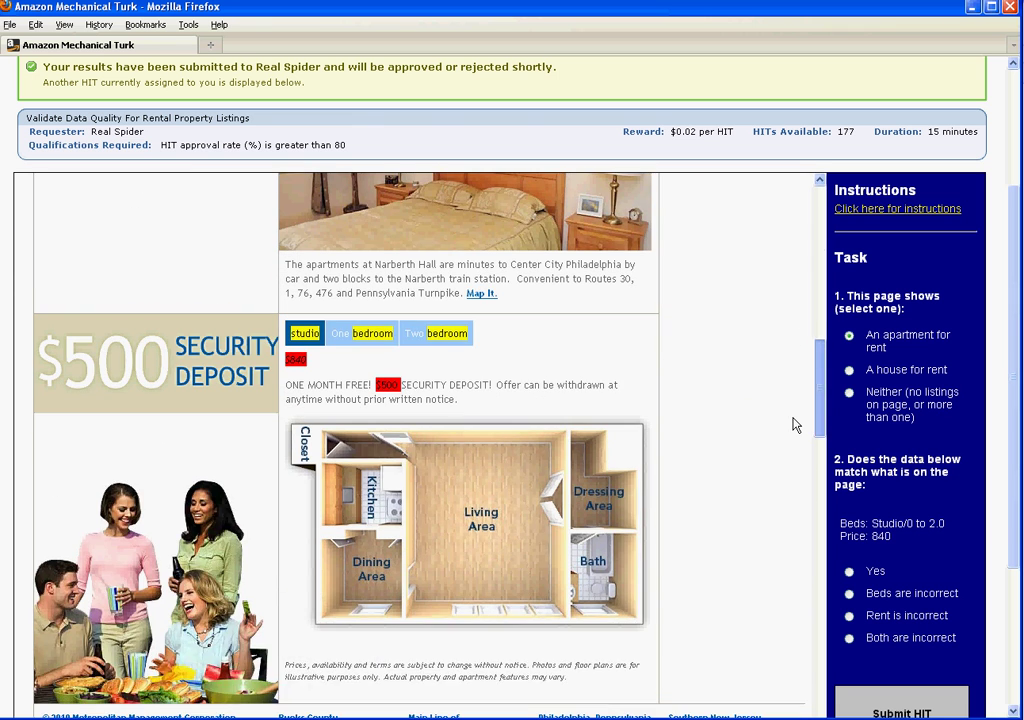
pyautogui.scroll(1, 795, 423)
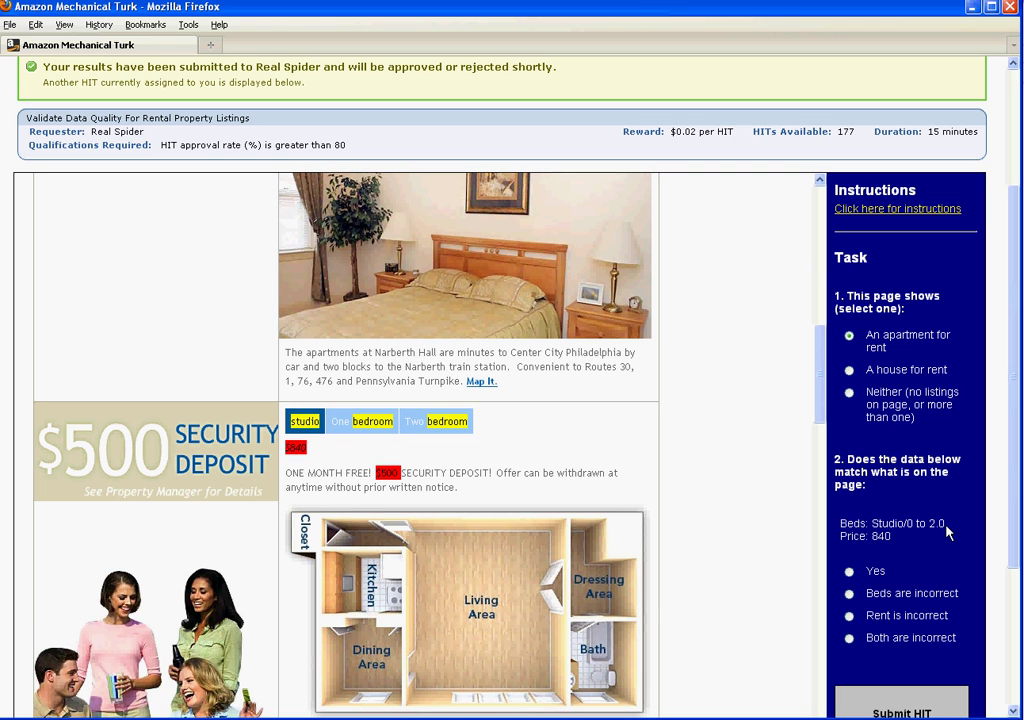
pyautogui.moveTo(945, 524); pyautogui.dragTo(896, 528)
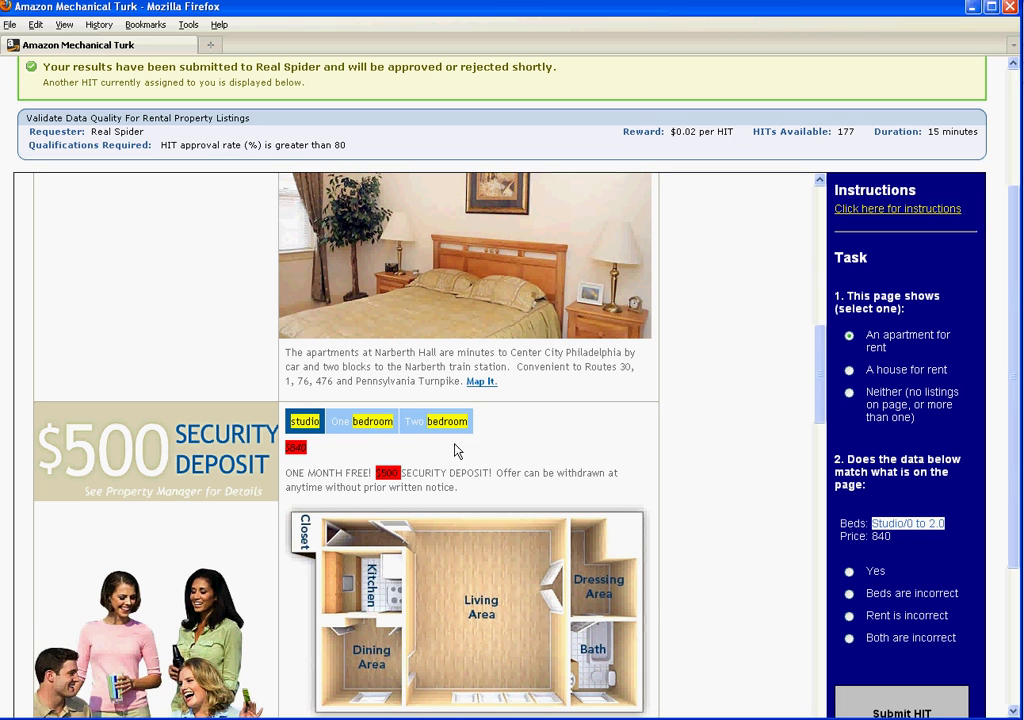
pyautogui.click(890, 536)
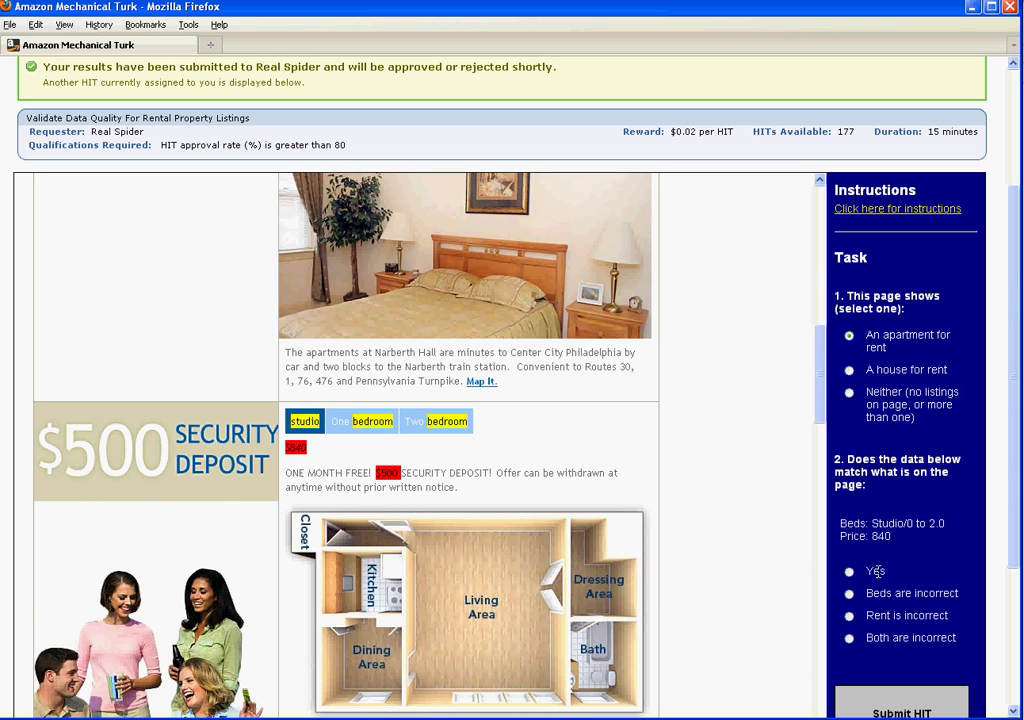
pyautogui.click(910, 706)
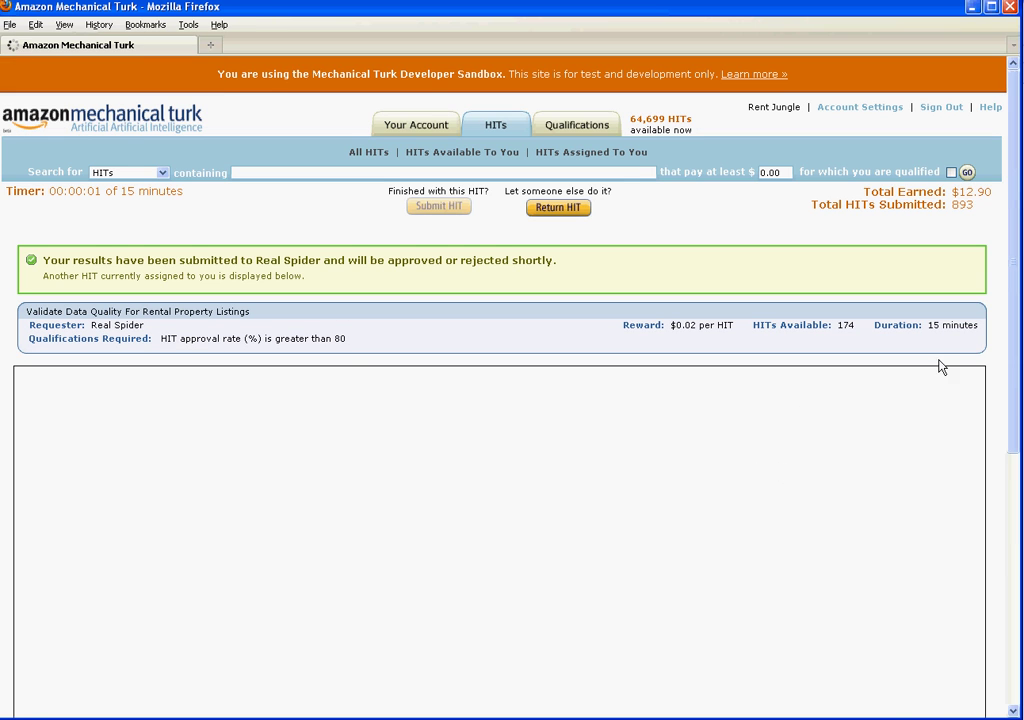
# - Review the MegaVega Properties listing in Kahana, classify it as an apartment for rent, answer Yes to the data match, and submit the HIT
pyautogui.moveTo(1012, 357); pyautogui.dragTo(1013, 464)
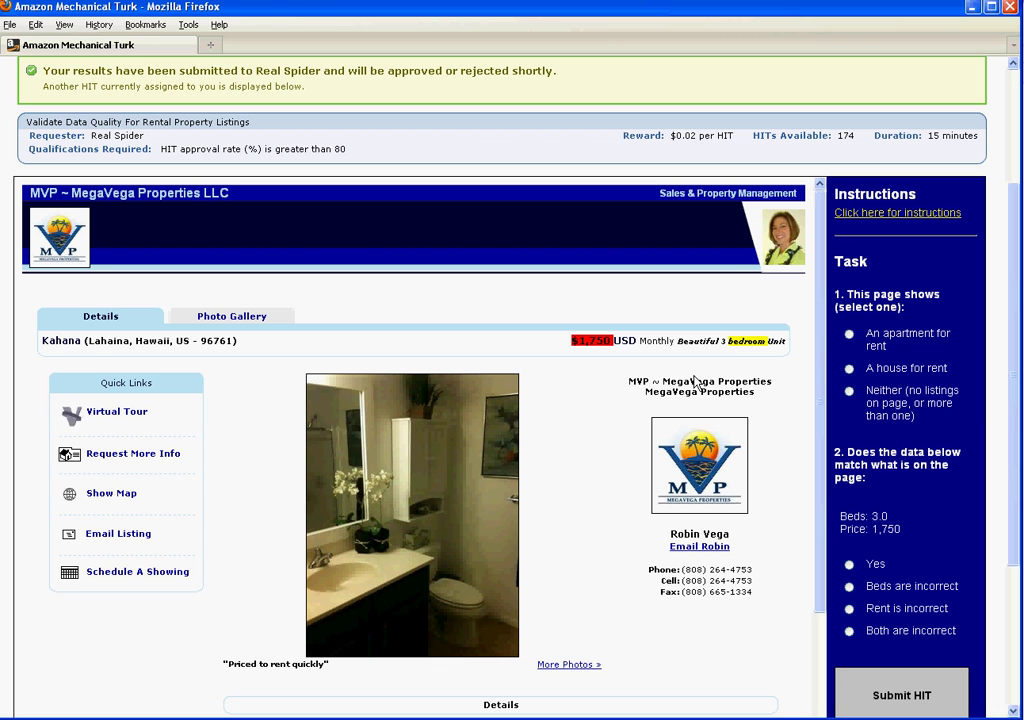
pyautogui.moveTo(816, 326); pyautogui.dragTo(800, 473)
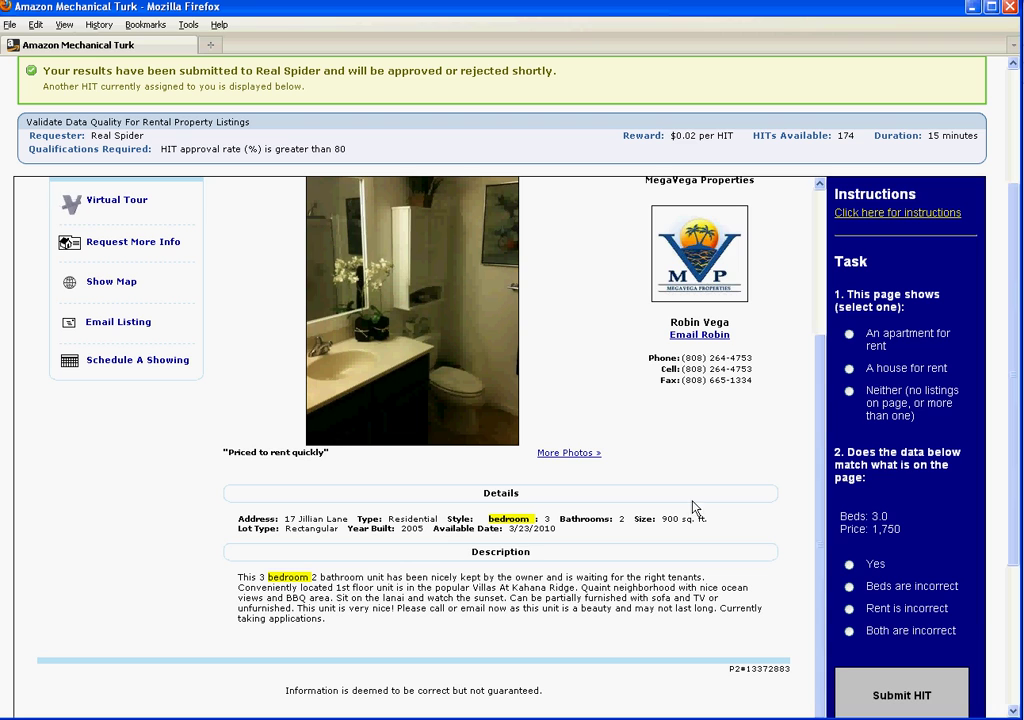
pyautogui.moveTo(376, 577); pyautogui.dragTo(387, 577)
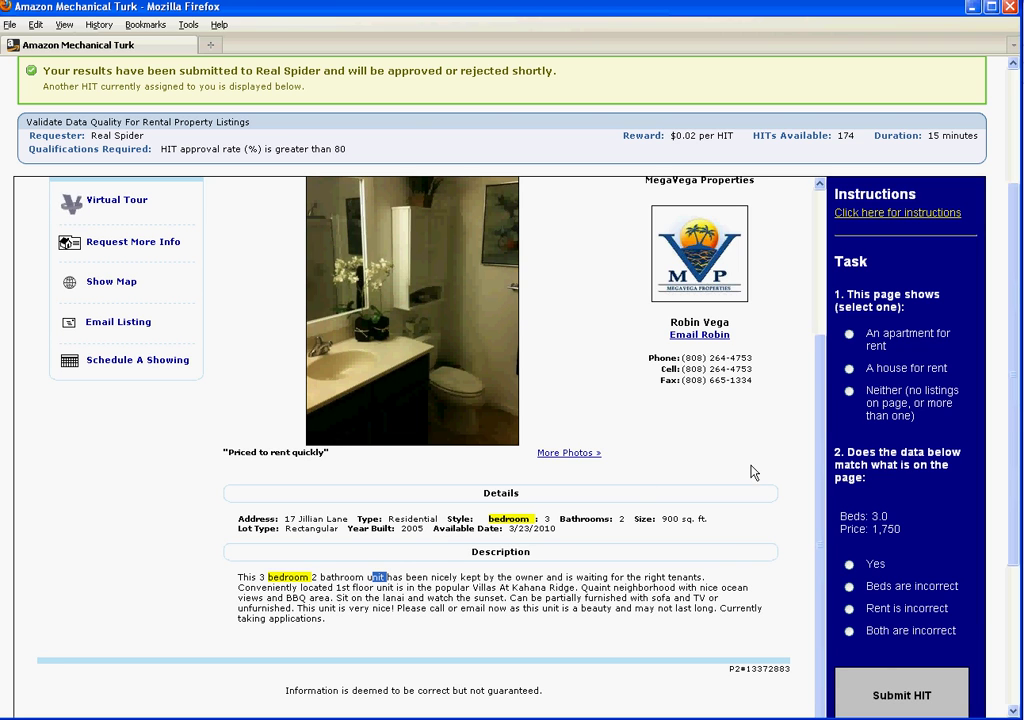
pyautogui.moveTo(822, 512); pyautogui.dragTo(823, 450)
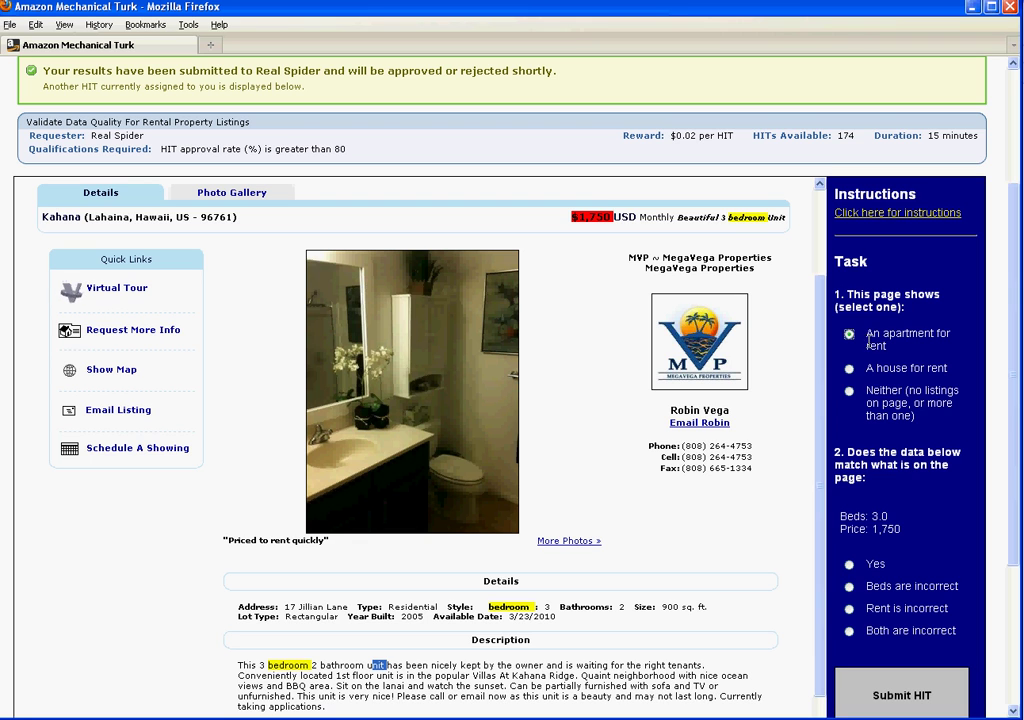
pyautogui.click(874, 517)
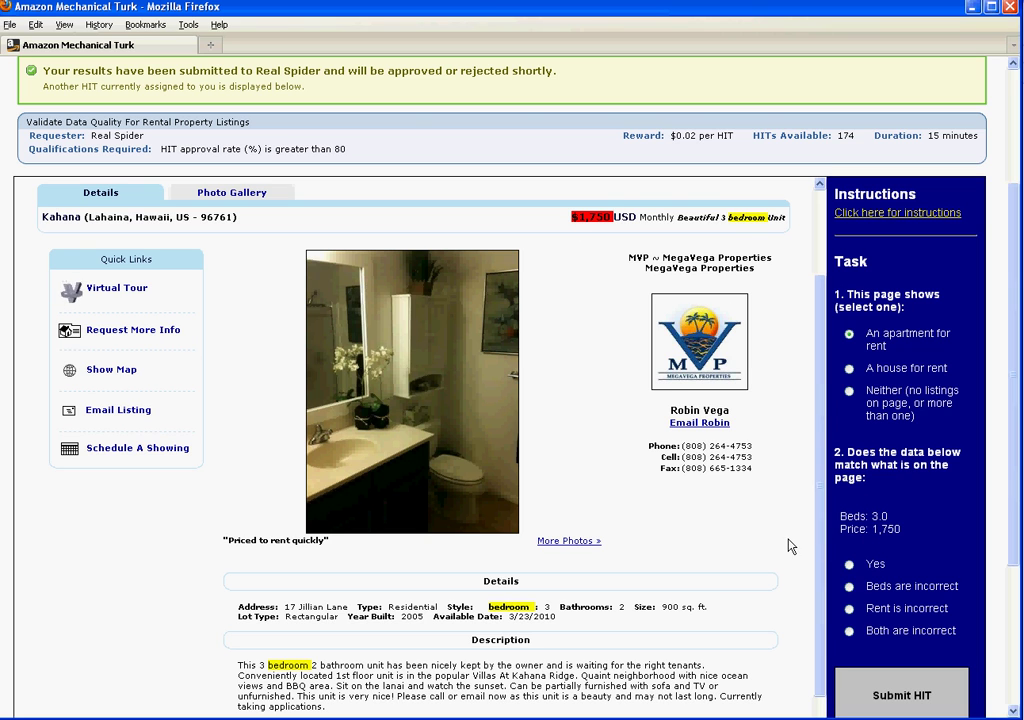
pyautogui.click(850, 565)
pyautogui.click(888, 706)
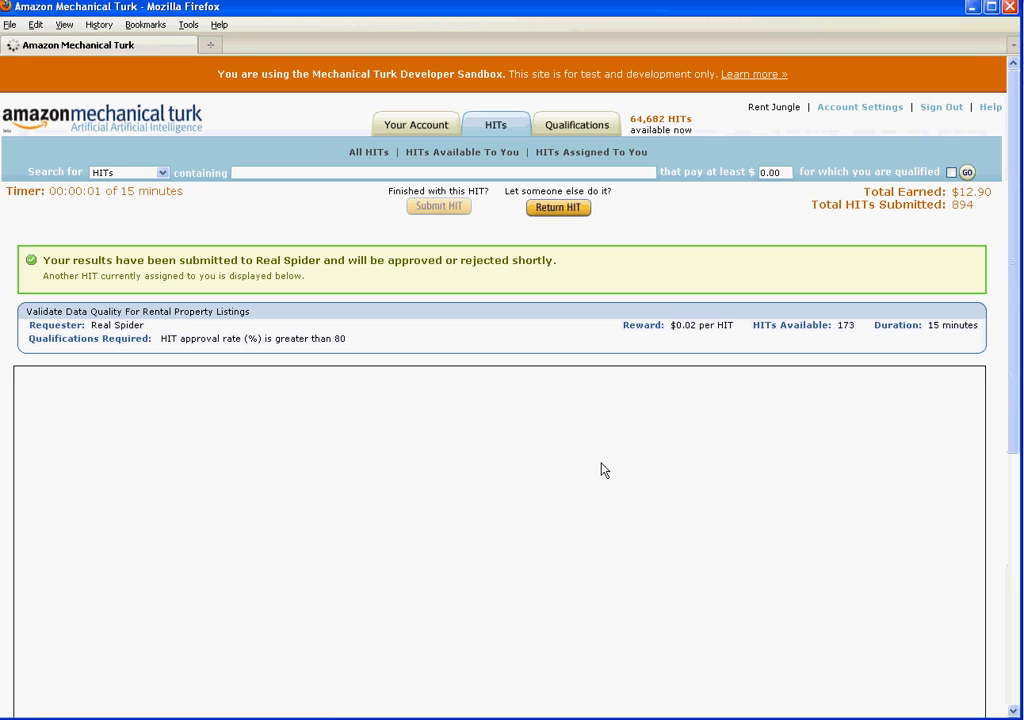
# - Classify the Springdale Apartments page as an apartment for rent, answer Yes to the Beds data match, and submit the HIT
pyautogui.moveTo(1010, 373); pyautogui.dragTo(1014, 523)
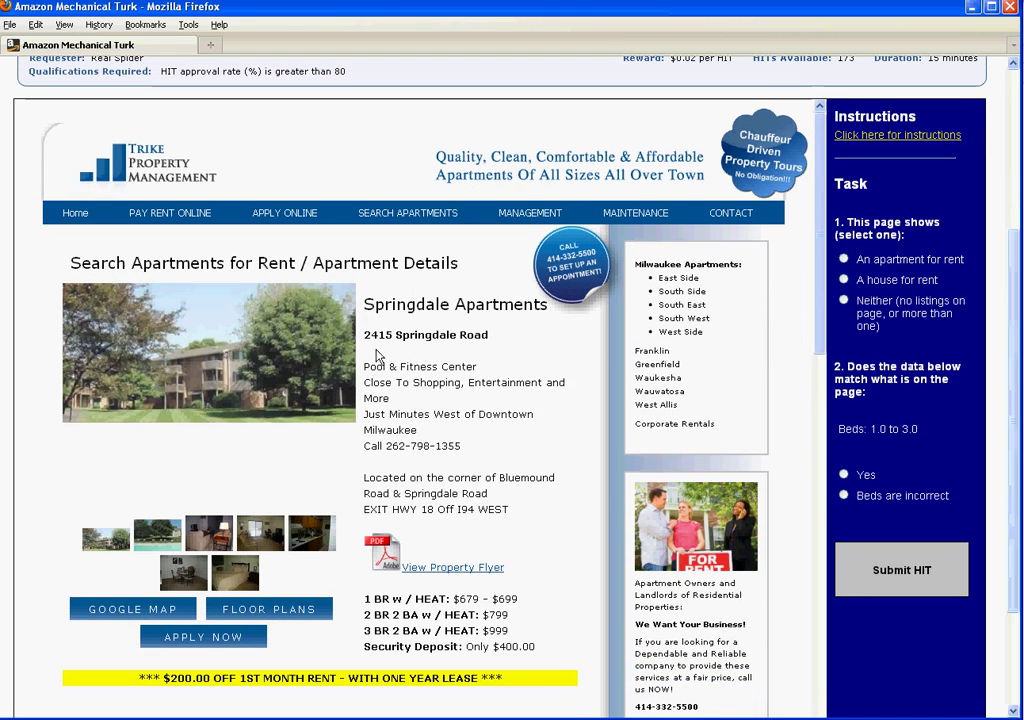
pyautogui.click(843, 259)
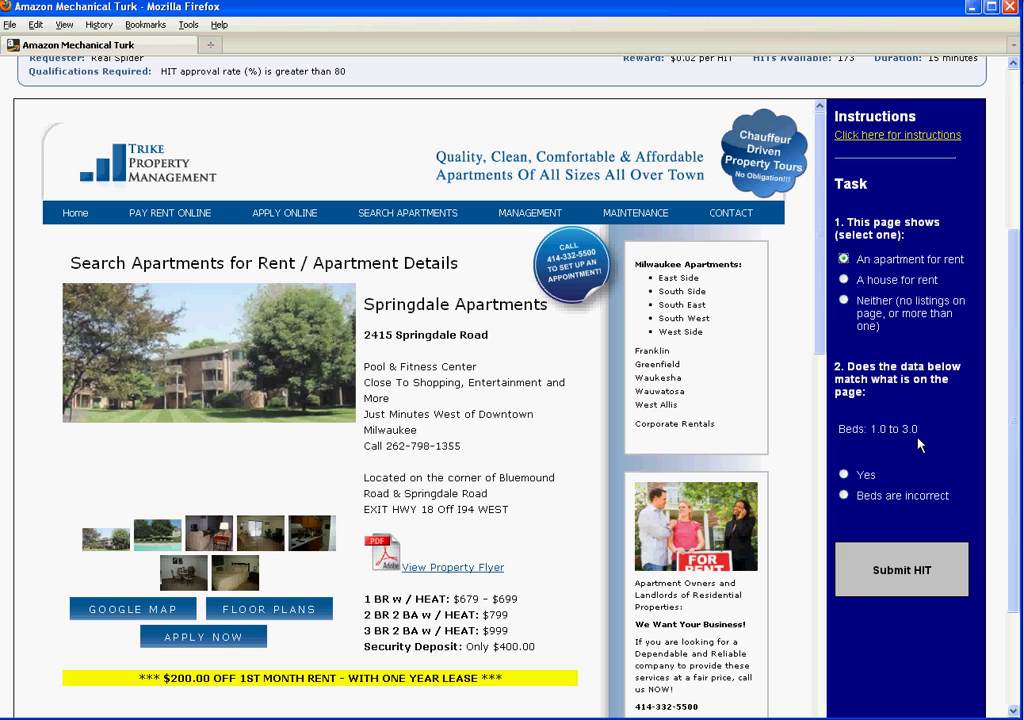
pyautogui.moveTo(895, 425); pyautogui.dragTo(842, 428)
pyautogui.click(850, 428)
pyautogui.click(843, 475)
pyautogui.press('Tab')
pyautogui.press('Return')
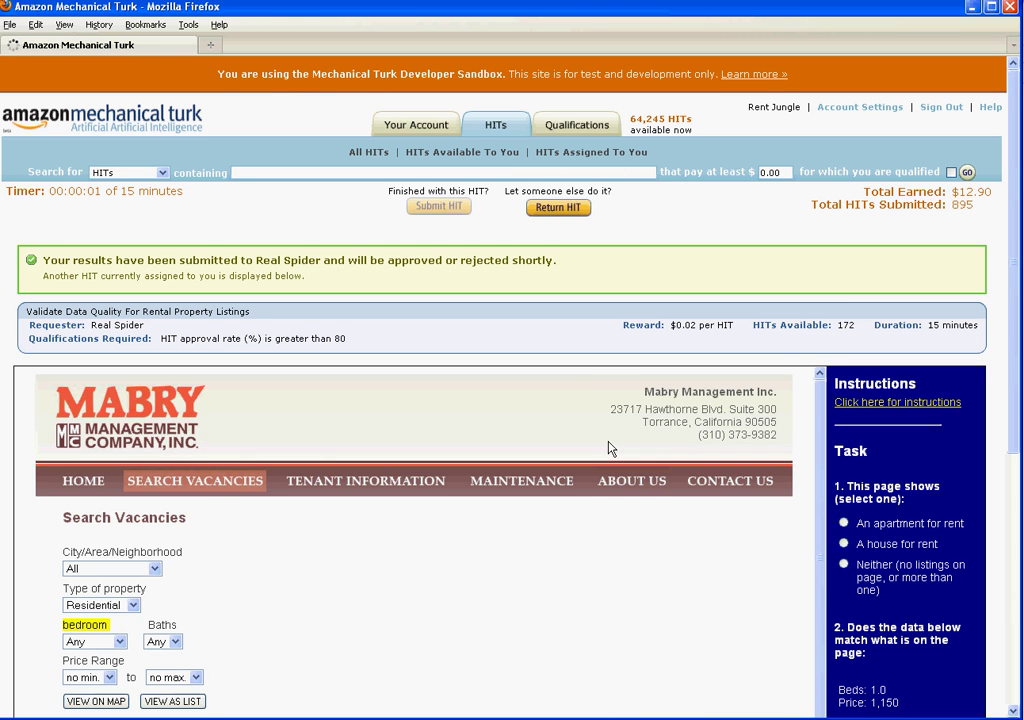
# - Classify the Castellana V Apartments listing as an apartment for rent, answer Yes to the data match, and submit the HIT
pyautogui.scroll(-1, 608, 448)
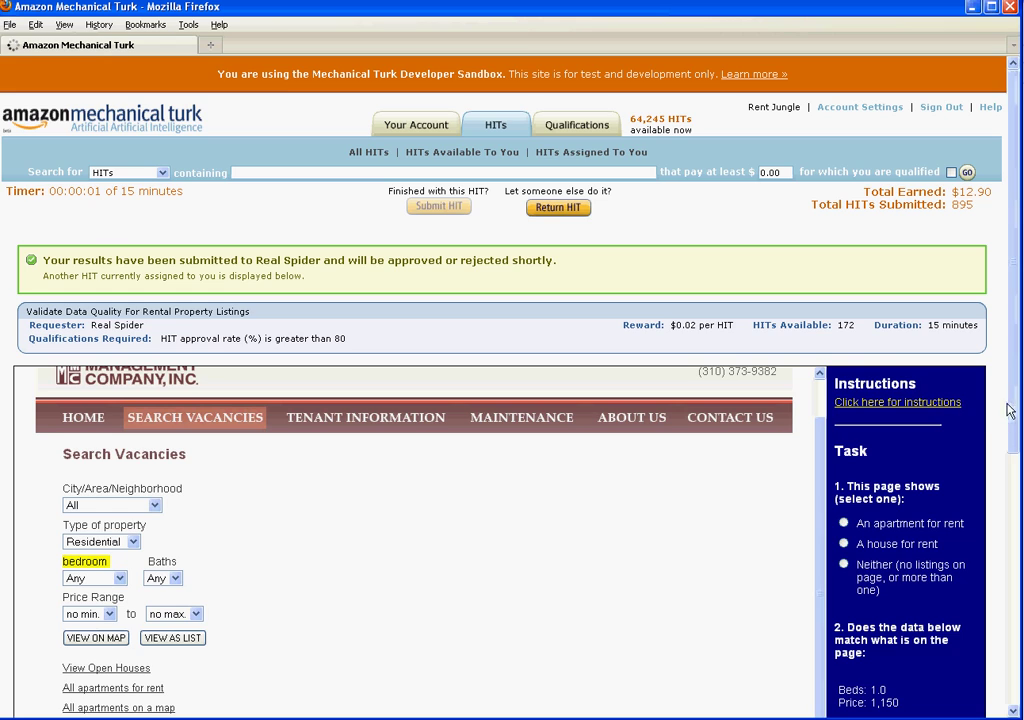
pyautogui.moveTo(1010, 412); pyautogui.dragTo(1013, 525)
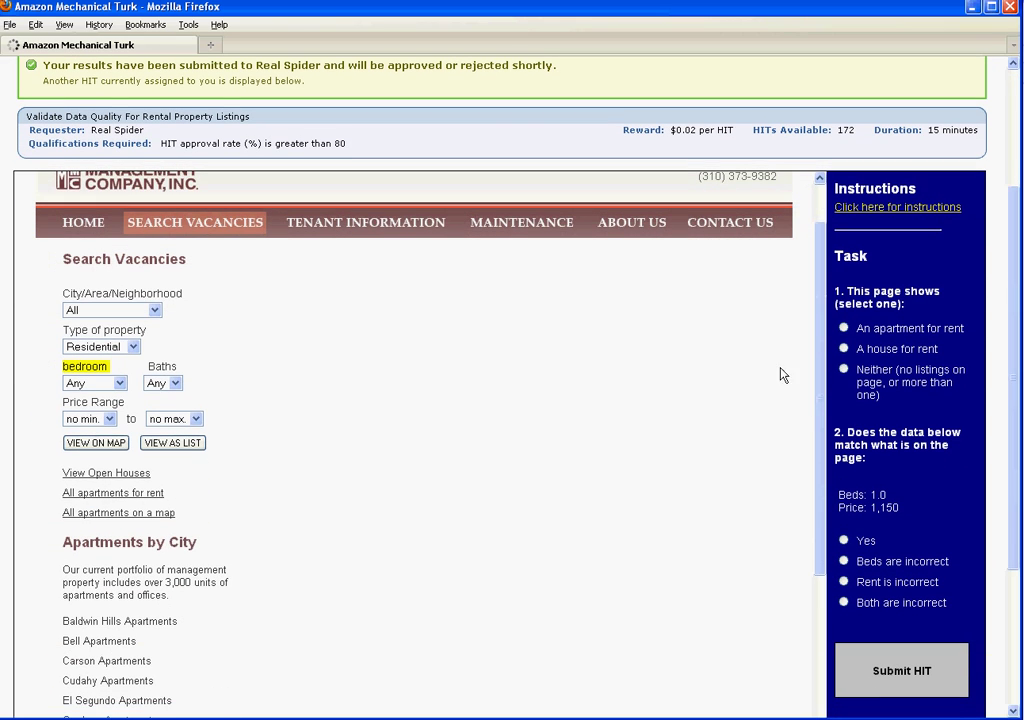
pyautogui.moveTo(822, 355)
pyautogui.mouseDown()
pyautogui.moveTo(816, 551)
pyautogui.moveTo(833, 338)
pyautogui.mouseUp()
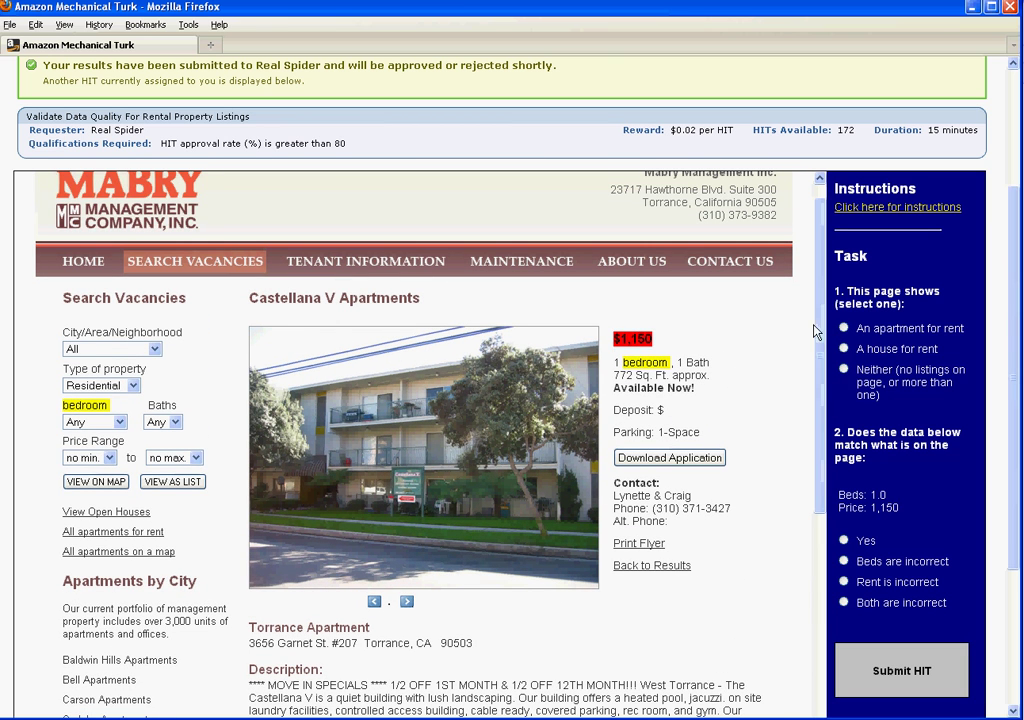
pyautogui.click(843, 329)
pyautogui.click(844, 541)
pyautogui.click(868, 651)
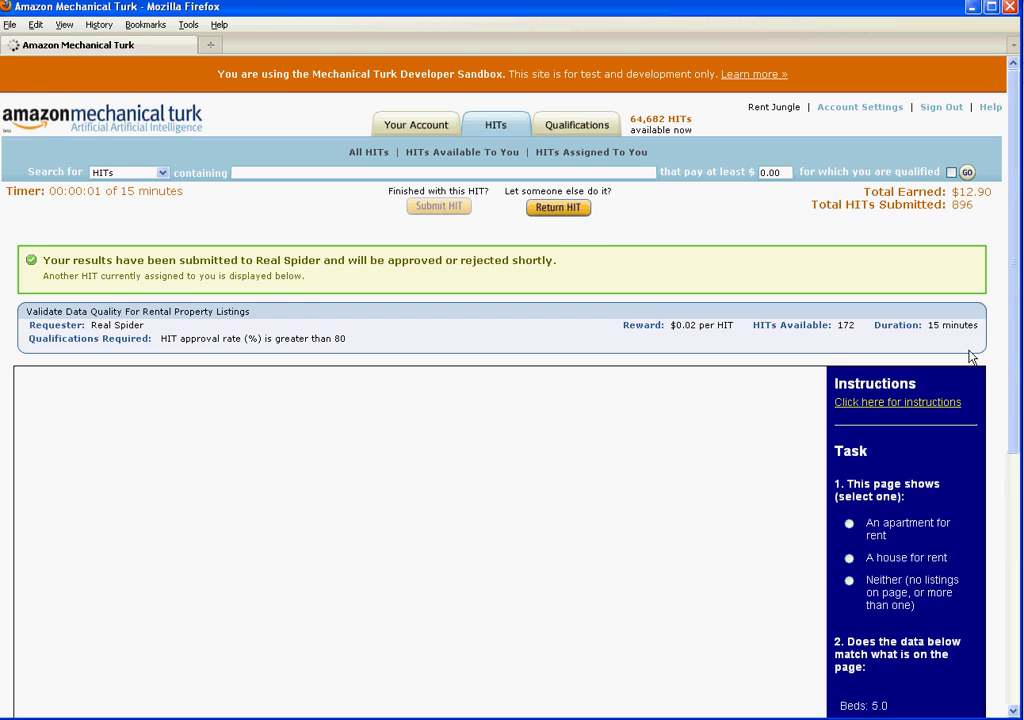
# - Check the Clark County Rentals contact page, classify it as a house for rent, answer Yes to the Beds match, and submit the HIT
pyautogui.moveTo(1013, 370); pyautogui.dragTo(1008, 532)
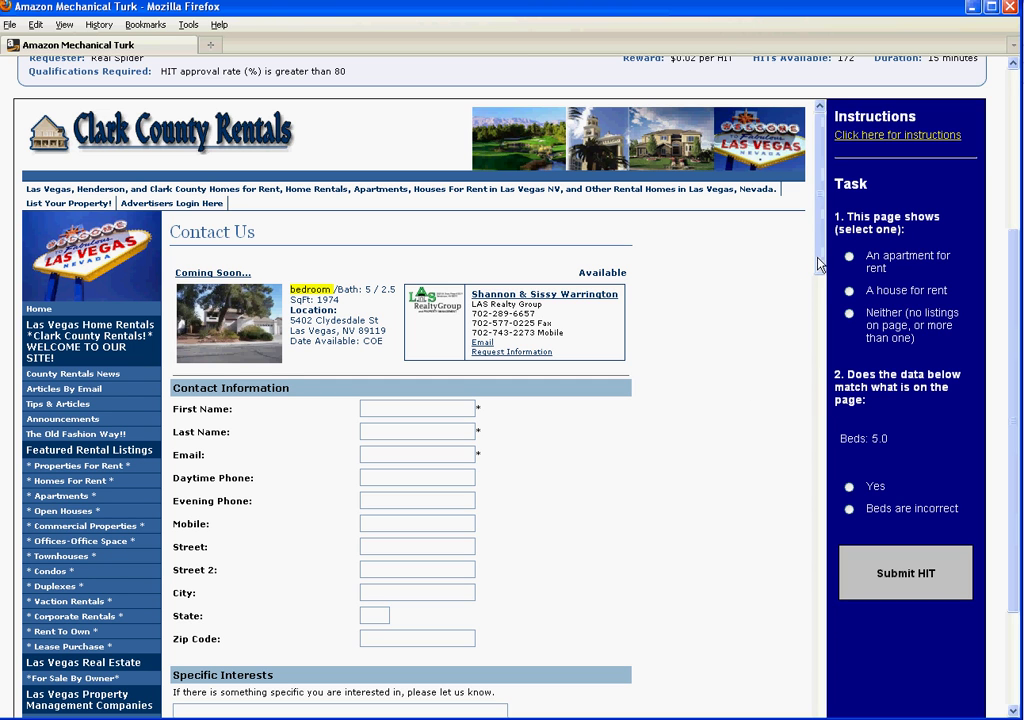
pyautogui.scroll(-6, 798, 318)
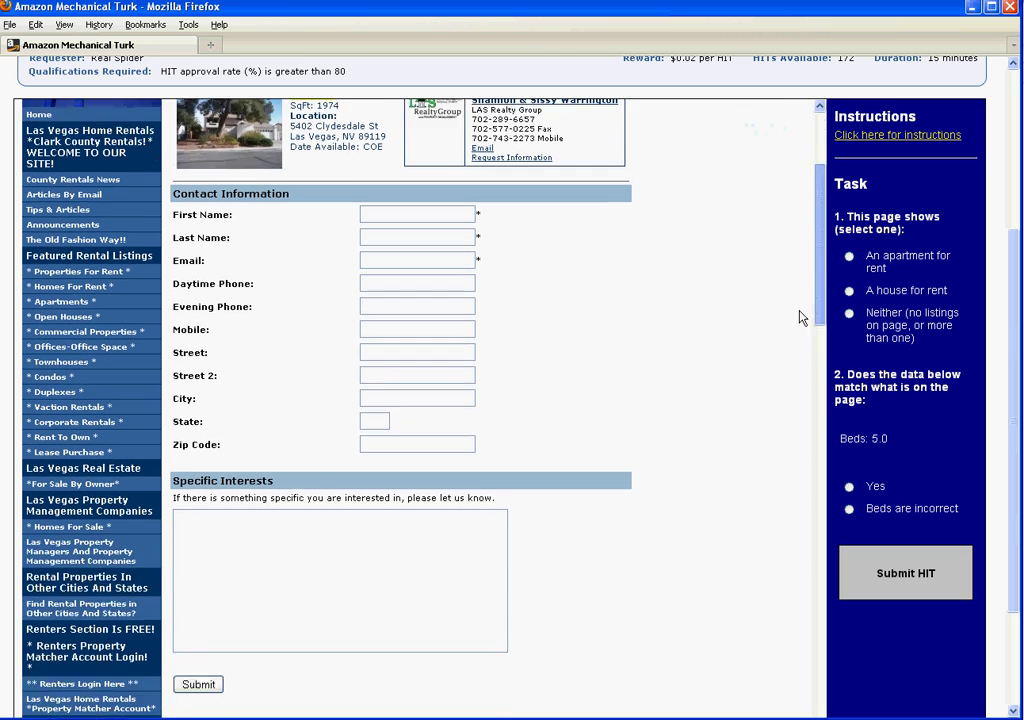
pyautogui.scroll(6, 786, 347)
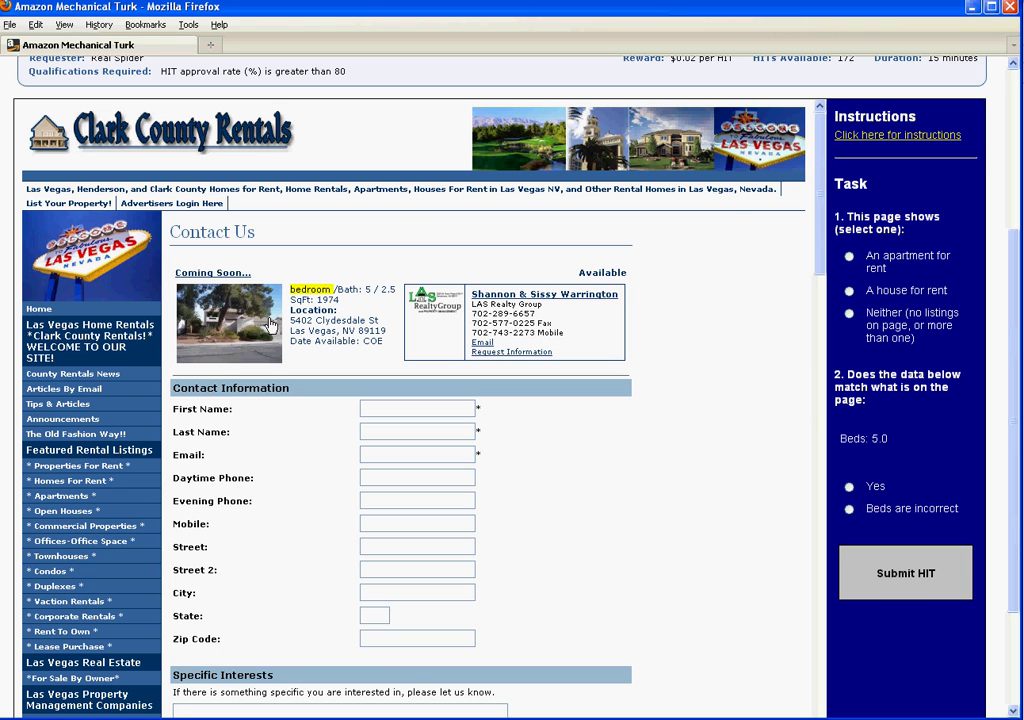
pyautogui.click(849, 290)
pyautogui.click(849, 487)
pyautogui.click(857, 560)
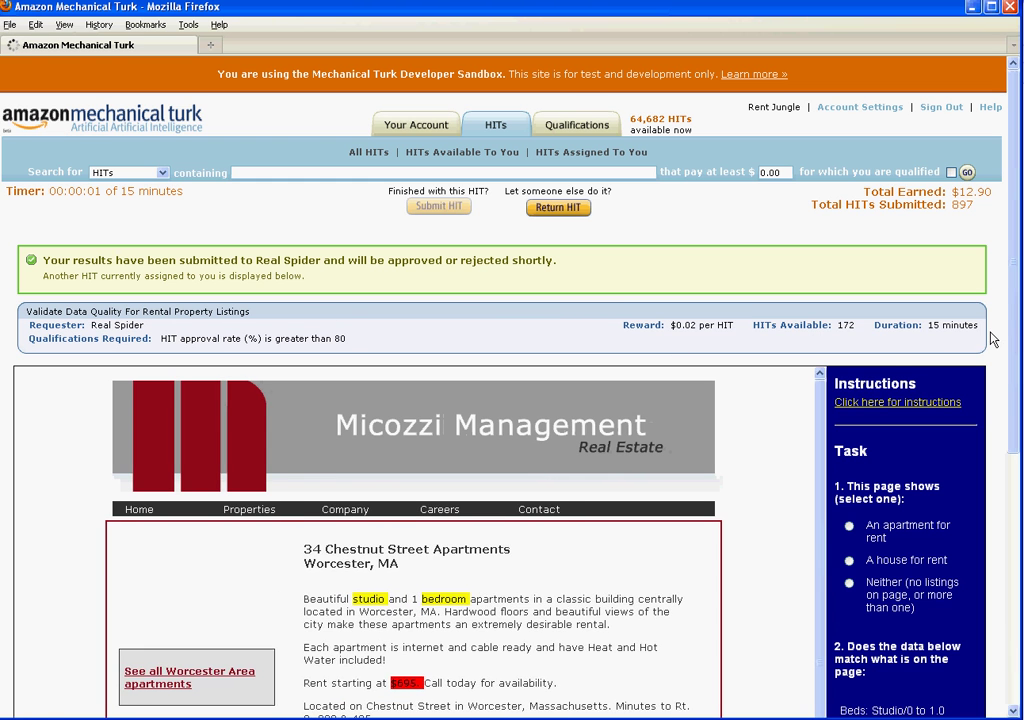
# - Classify the Micozzi Management page for Worcester as an apartment for rent, answer Yes to the Beds and Price match, and submit the HIT
pyautogui.moveTo(1013, 315); pyautogui.dragTo(1015, 454)
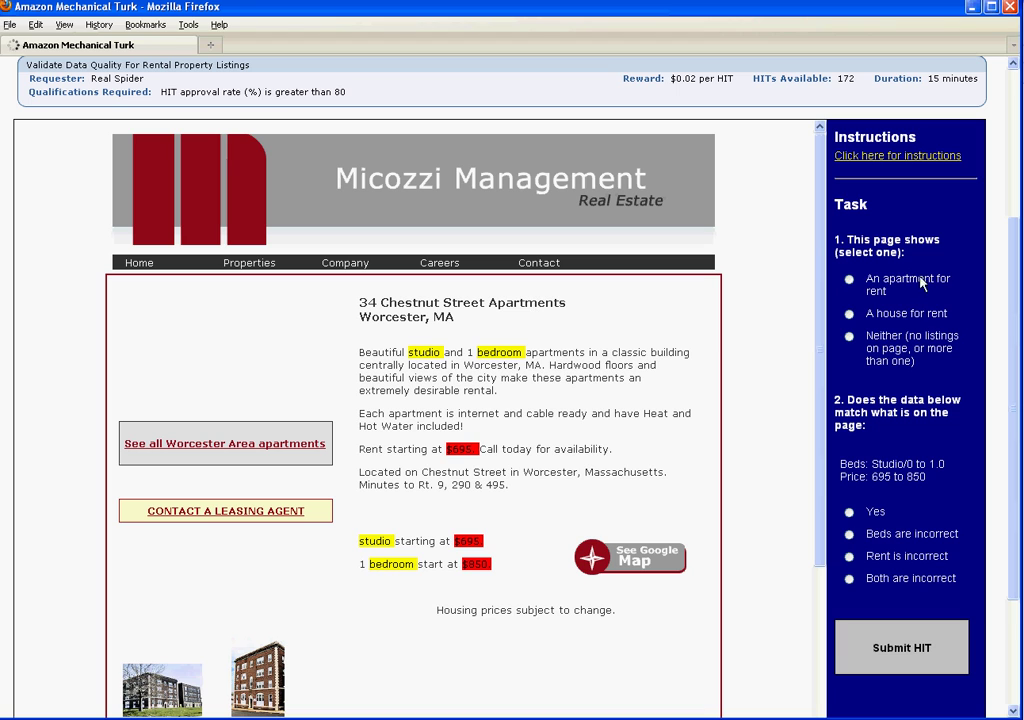
pyautogui.click(849, 280)
pyautogui.moveTo(871, 466); pyautogui.dragTo(950, 466)
pyautogui.moveTo(869, 477); pyautogui.dragTo(947, 481)
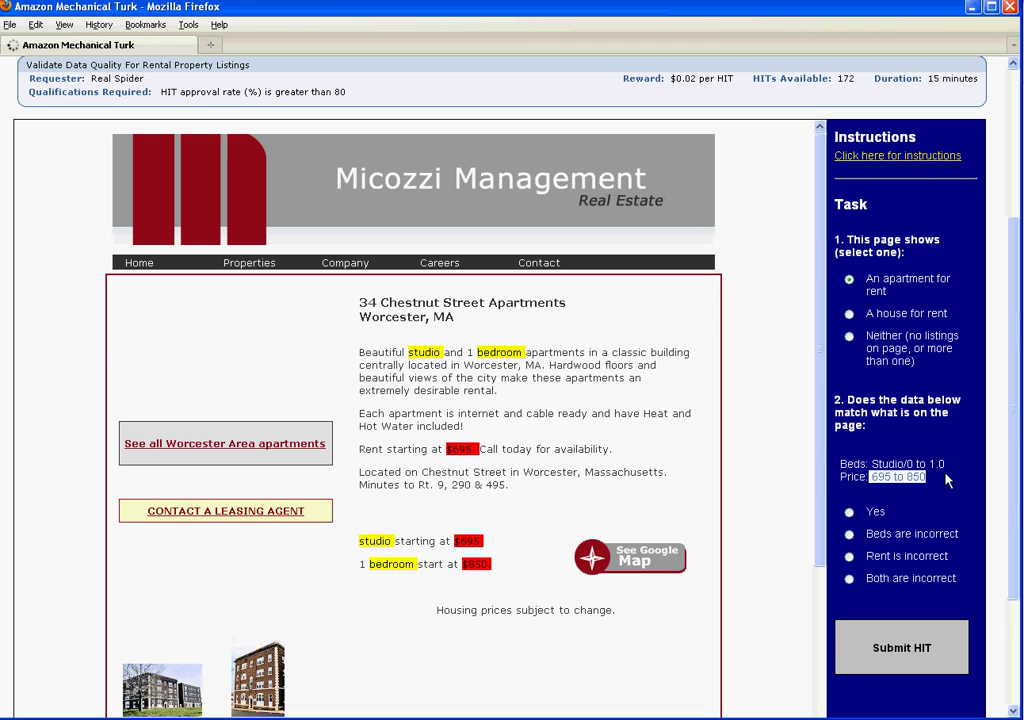
pyautogui.click(849, 512)
pyautogui.click(884, 648)
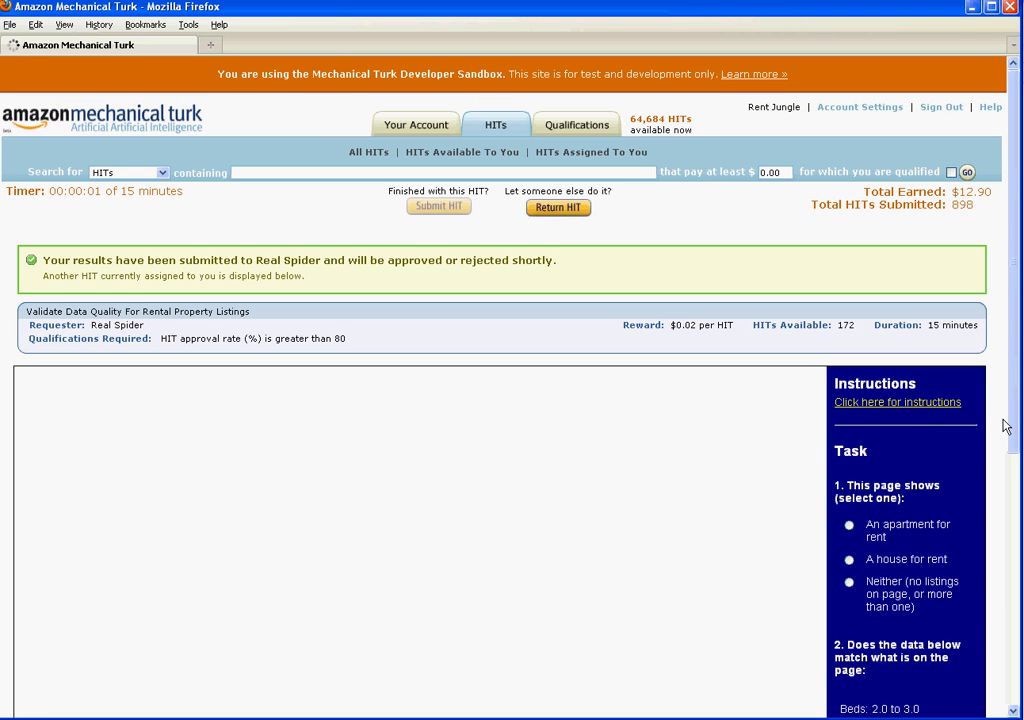
# - Classify the Grantosa page as an apartment for rent, mark the data as Rent is incorrect, and submit the HIT
pyautogui.scroll(-3, 1012, 425)
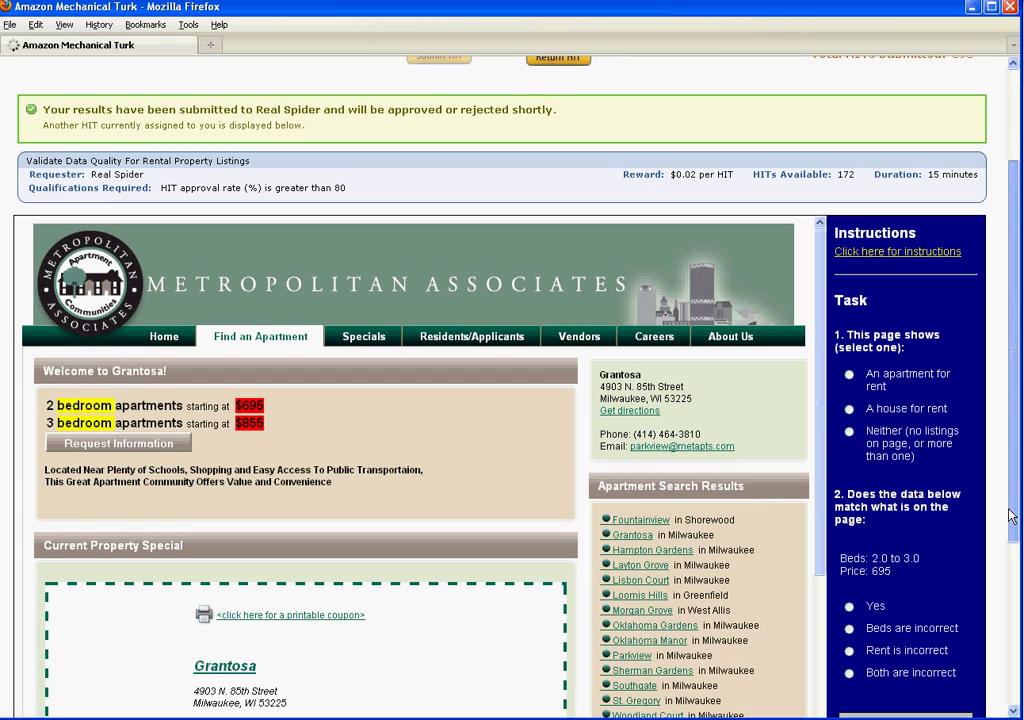
pyautogui.click(849, 376)
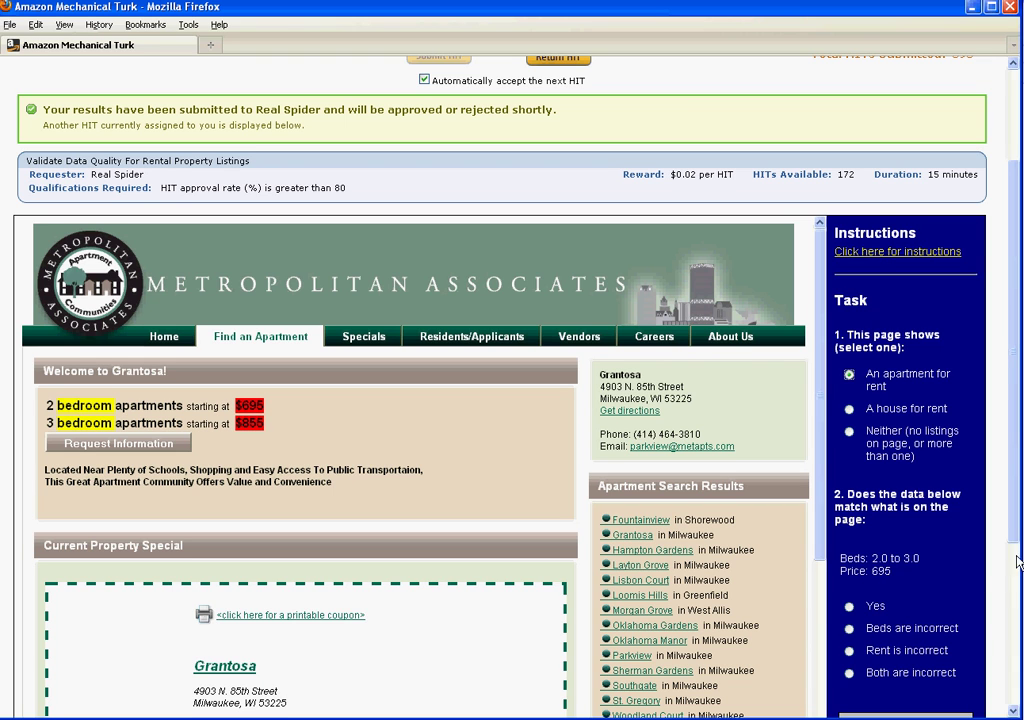
pyautogui.moveTo(905, 578); pyautogui.dragTo(842, 572)
pyautogui.click(884, 575)
pyautogui.moveTo(917, 655); pyautogui.dragTo(886, 650)
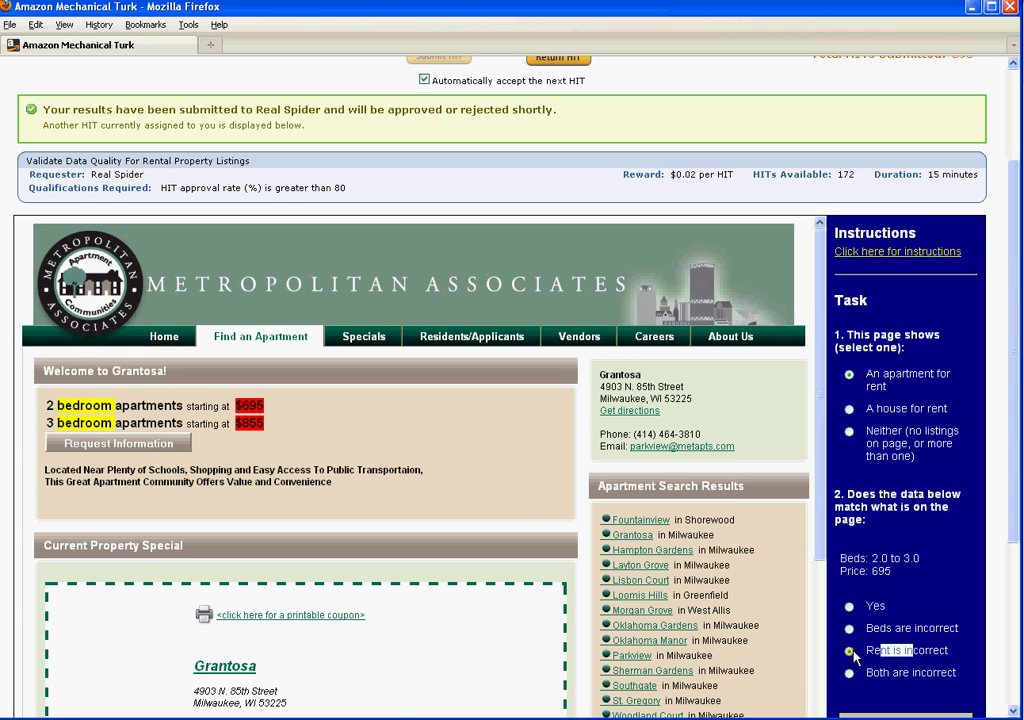
pyautogui.scroll(-1, 959, 665)
pyautogui.click(907, 666)
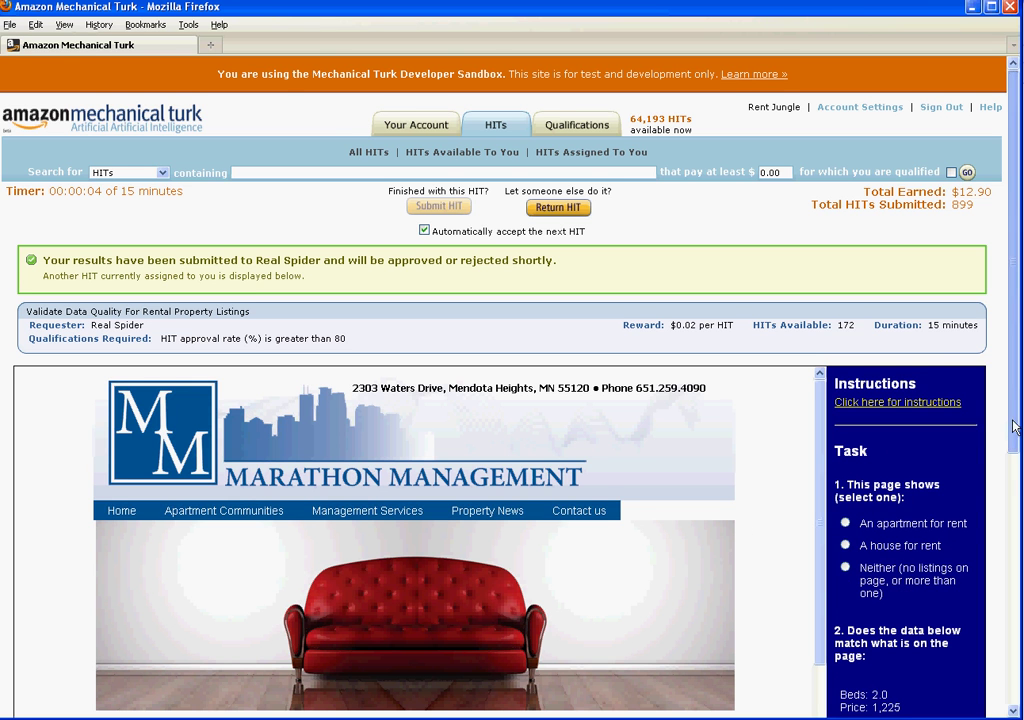
# - Check the Marathon Management listing for 1236/8 Poppyseed, classify it as an apartment for rent, answer Yes to the Beds and Price match, and submit the HIT
pyautogui.moveTo(1012, 428); pyautogui.dragTo(1012, 540)
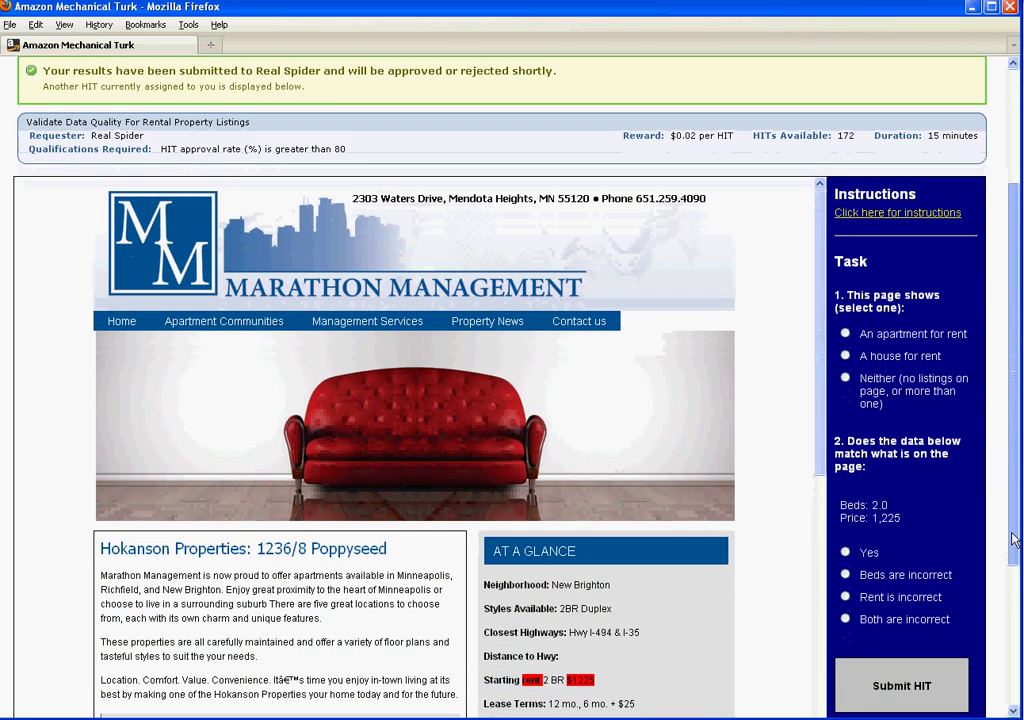
pyautogui.scroll(-2, 760, 453)
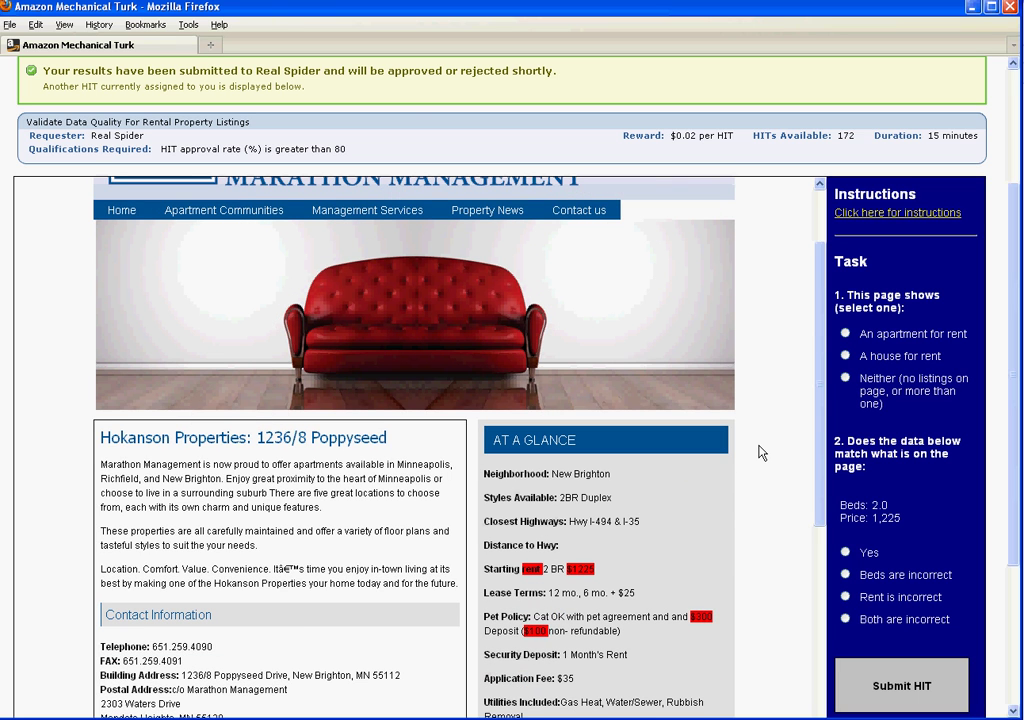
pyautogui.scroll(-3, 760, 453)
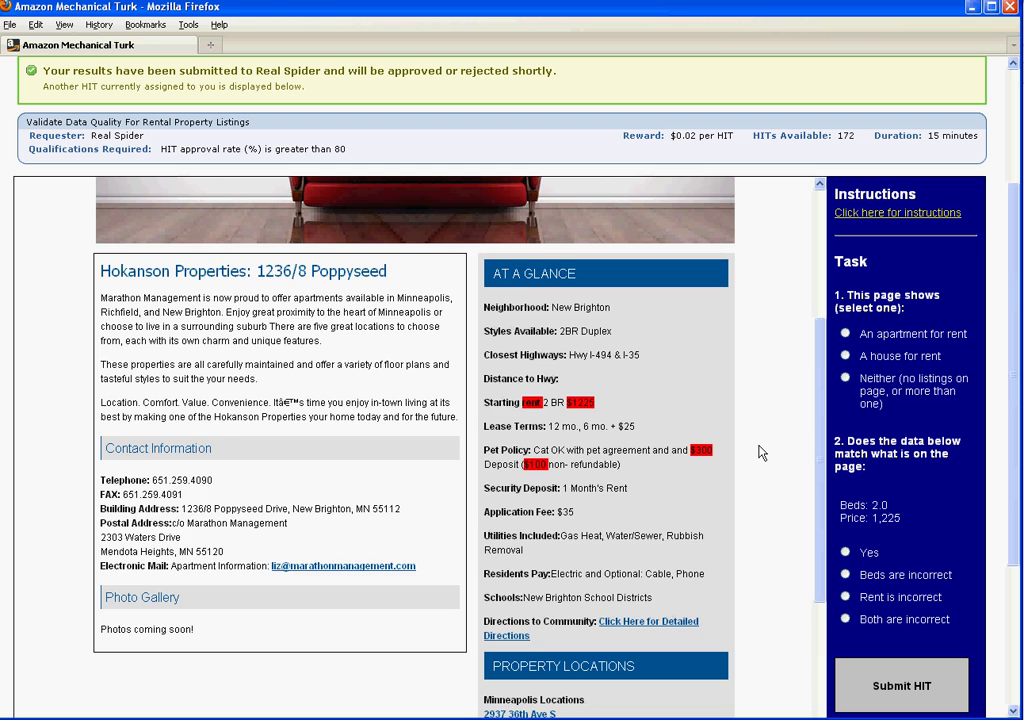
pyautogui.scroll(-5, 760, 453)
pyautogui.scroll(-2, 760, 453)
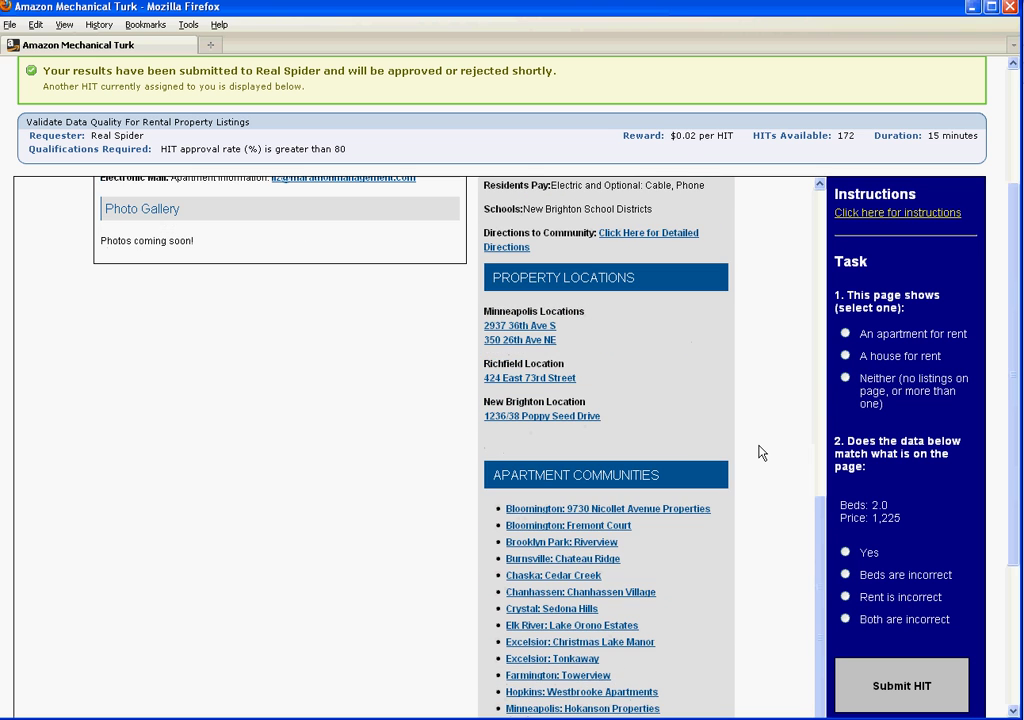
pyautogui.scroll(7, 760, 453)
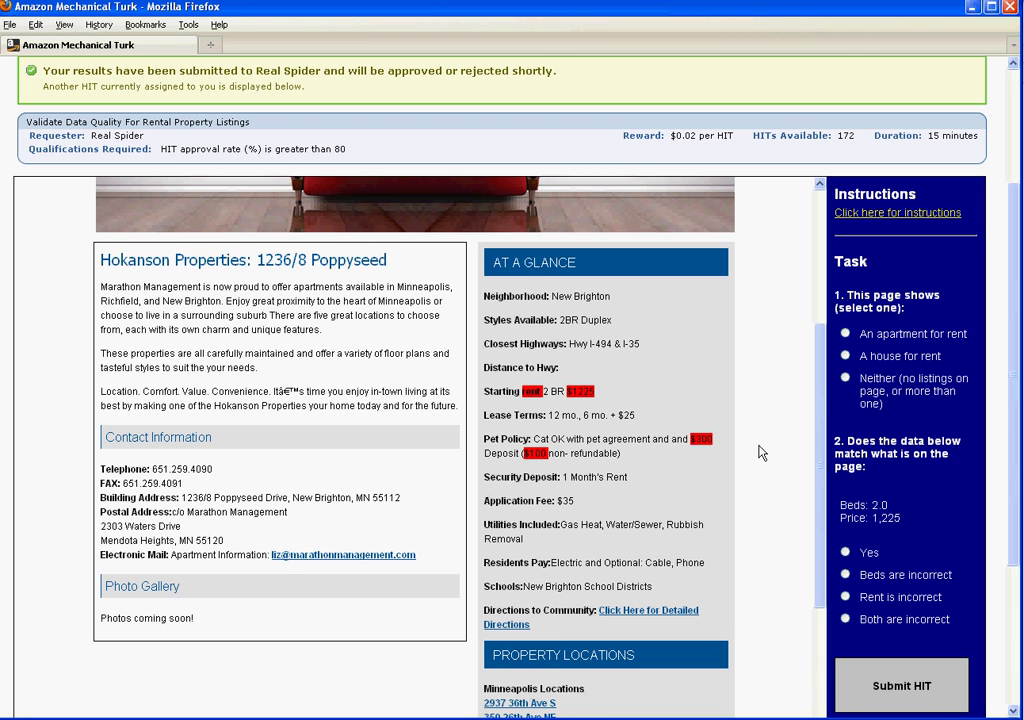
pyautogui.scroll(5, 760, 453)
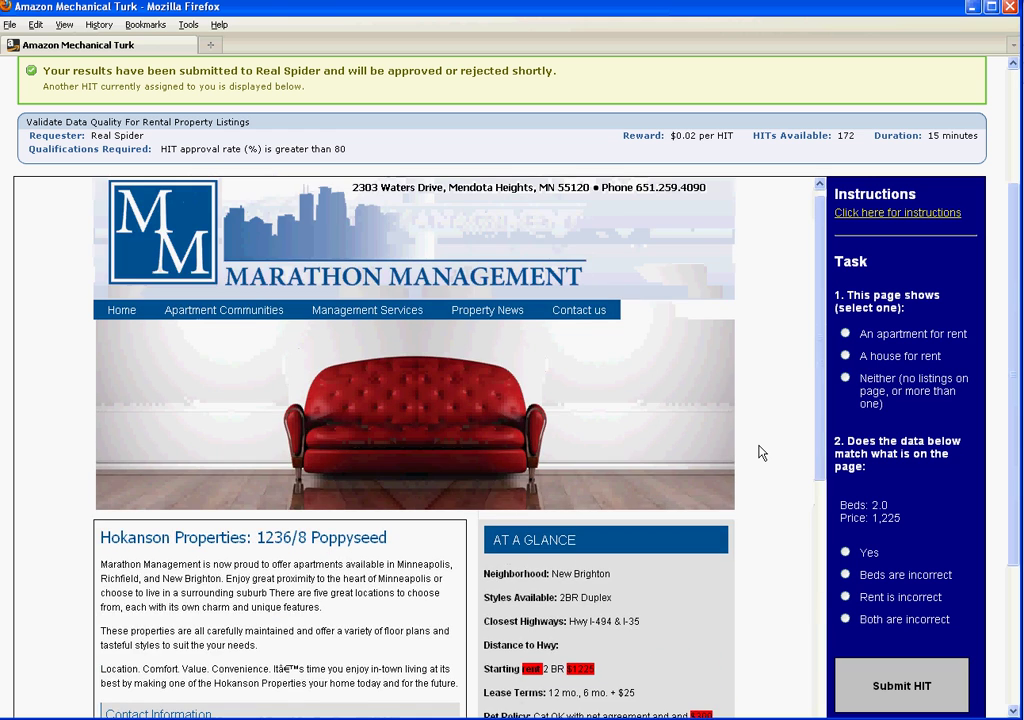
pyautogui.scroll(-5, 760, 453)
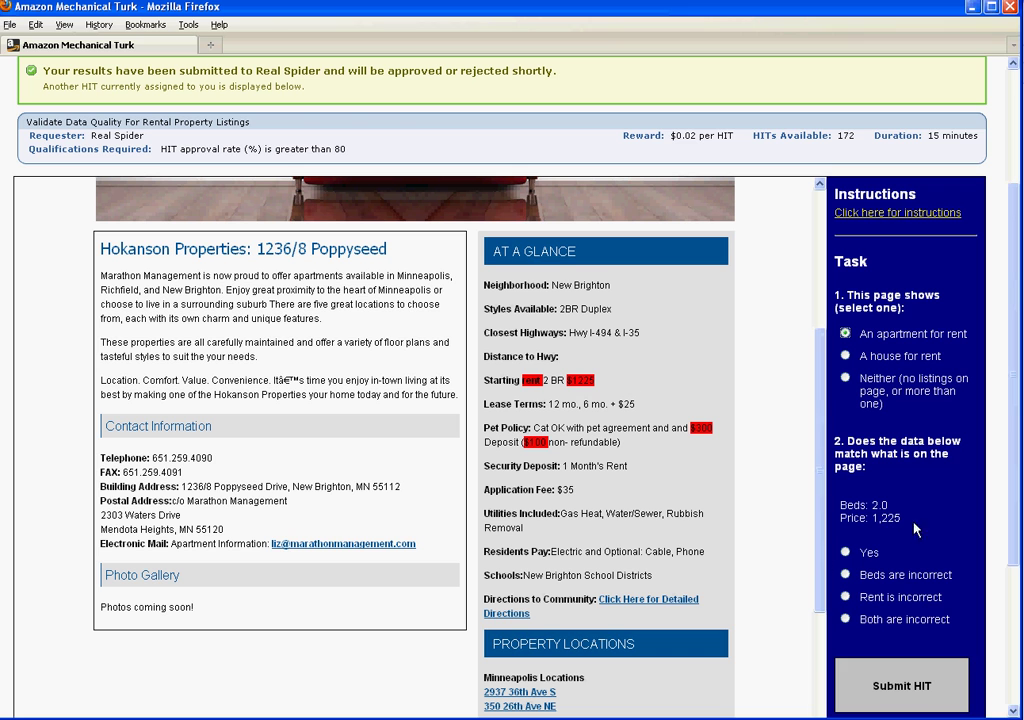
pyautogui.click(850, 551)
pyautogui.click(872, 685)
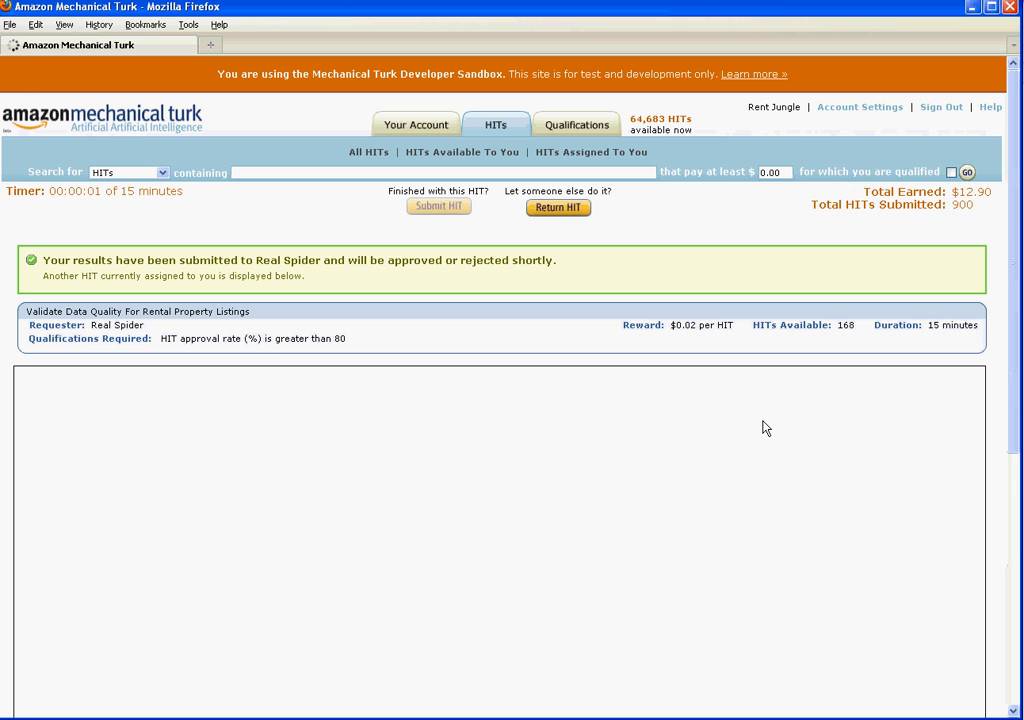
# - Check the Clark County Rentals listing in Las Vegas, classify it as a house for rent, answer Yes to the data match, and submit the HIT
pyautogui.scroll(-5, 762, 428)
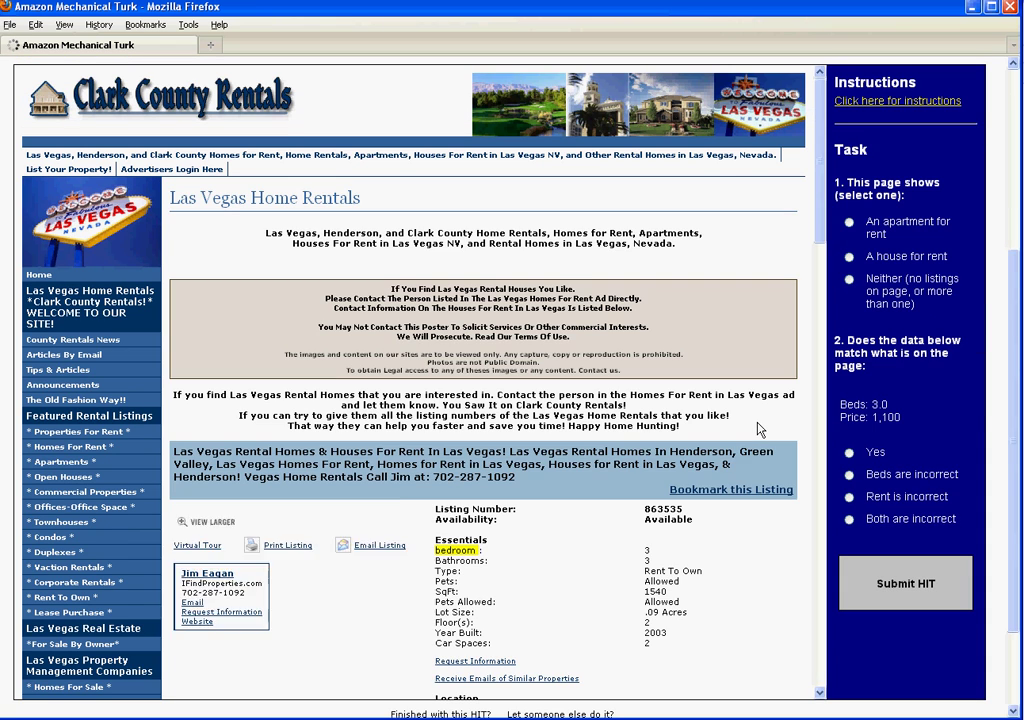
pyautogui.scroll(-1, 606, 338)
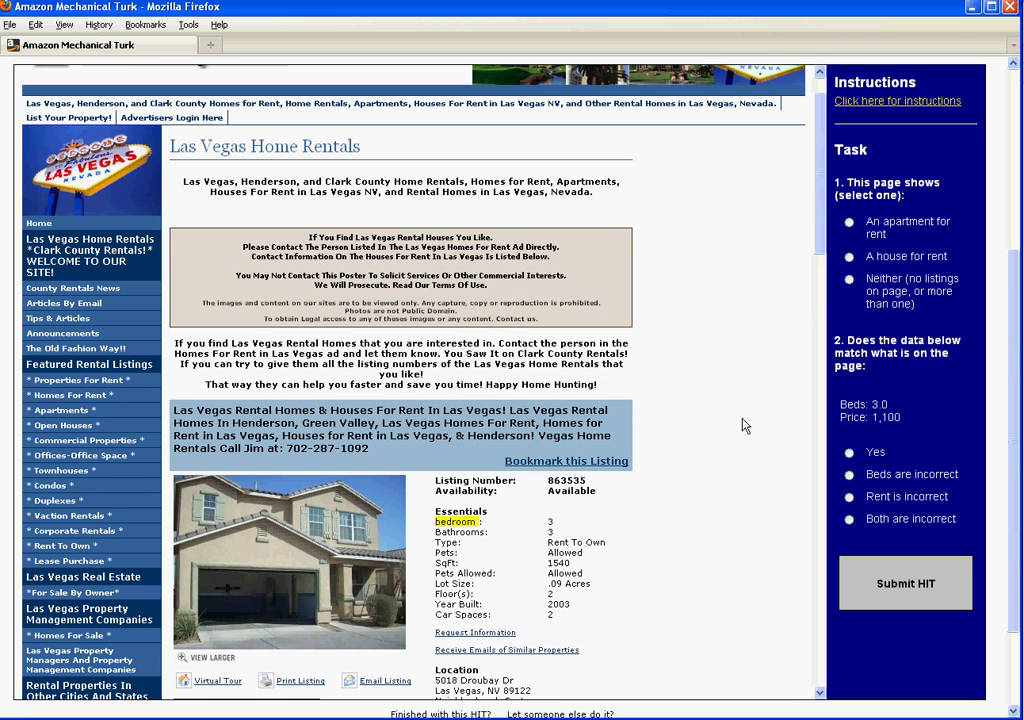
pyautogui.scroll(-4, 680, 450)
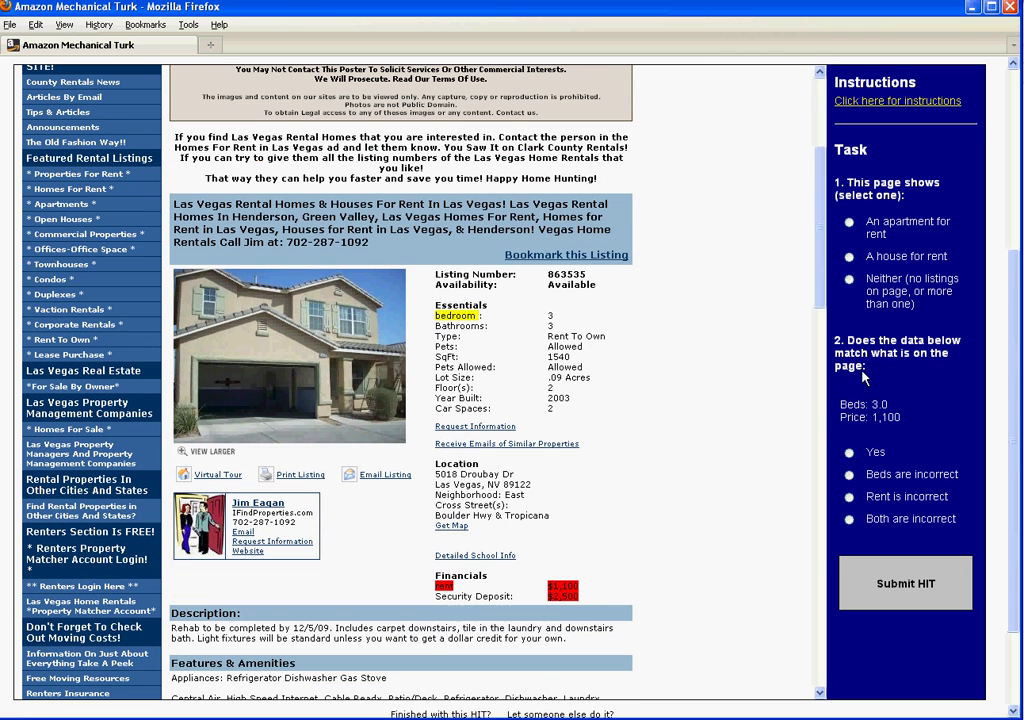
pyautogui.click(850, 257)
pyautogui.click(849, 453)
pyautogui.click(848, 587)
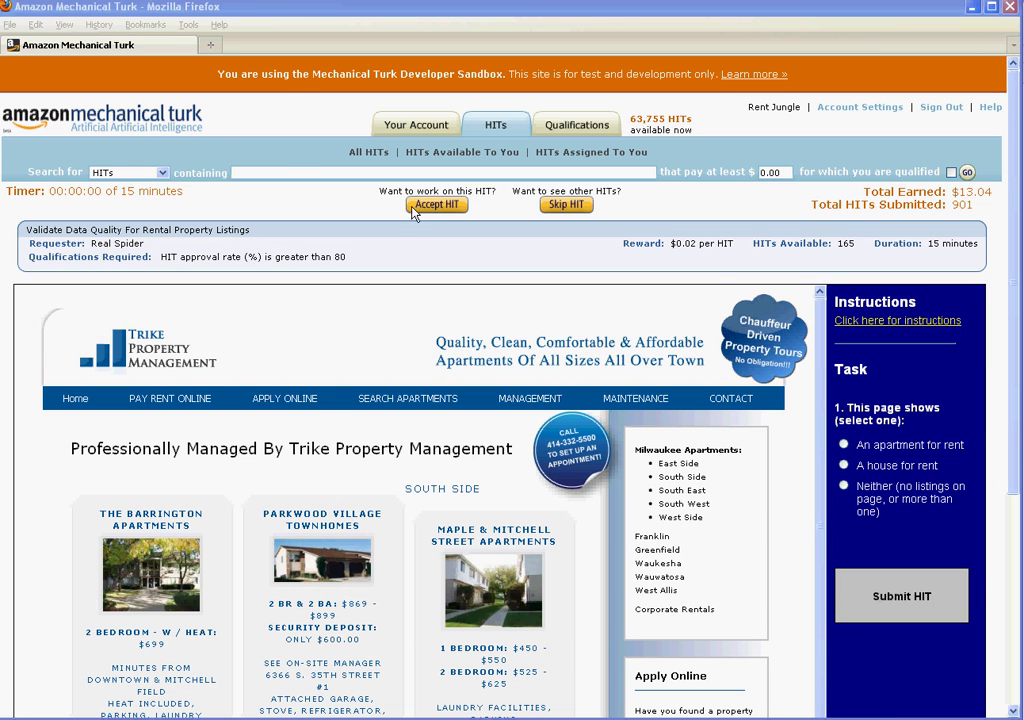
# - Try to submit the Trike Property Management page as Neither without accepting the HIT
pyautogui.moveTo(1010, 257); pyautogui.dragTo(1003, 398)
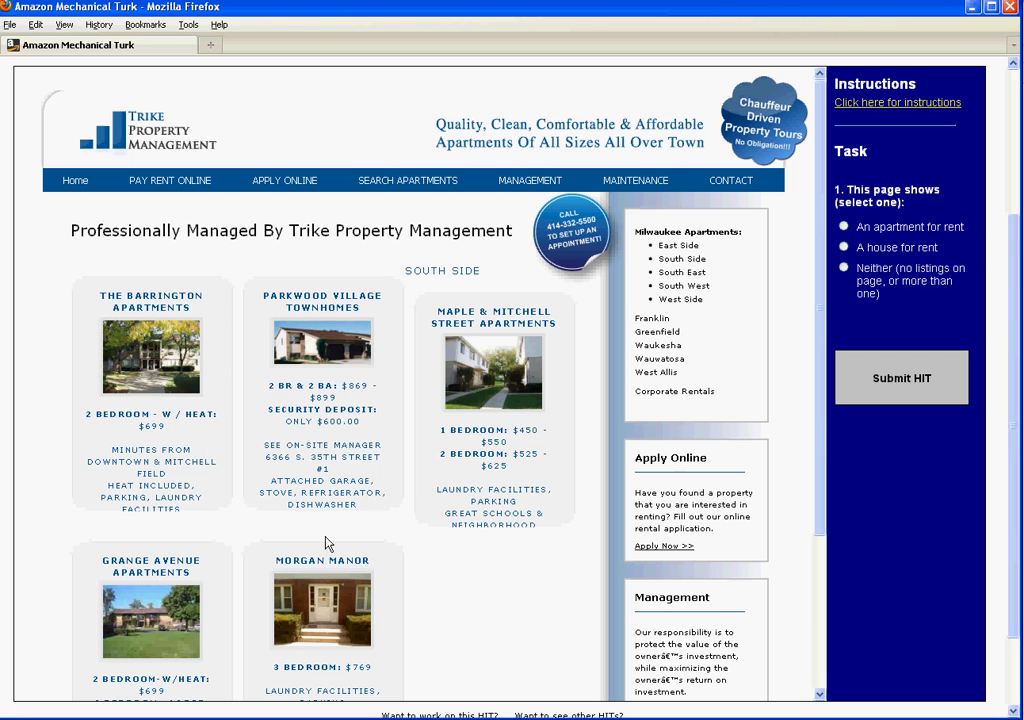
pyautogui.click(845, 268)
pyautogui.click(903, 380)
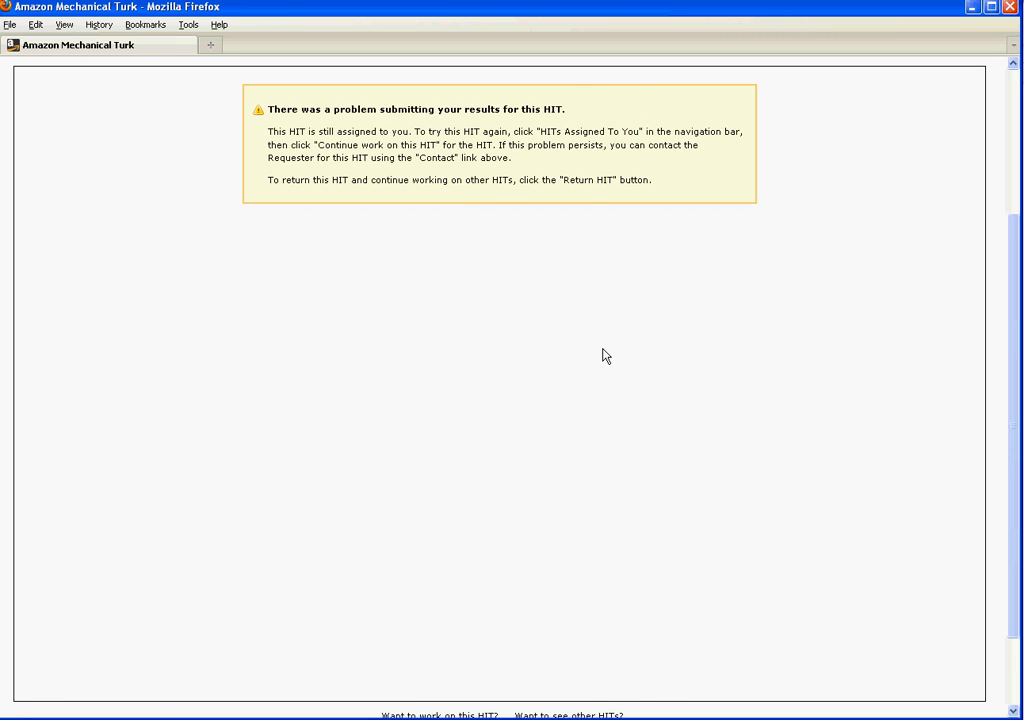
# - Accept the Trike Property Management HIT, classify its page as Neither, and submit it
pyautogui.click(437, 205)
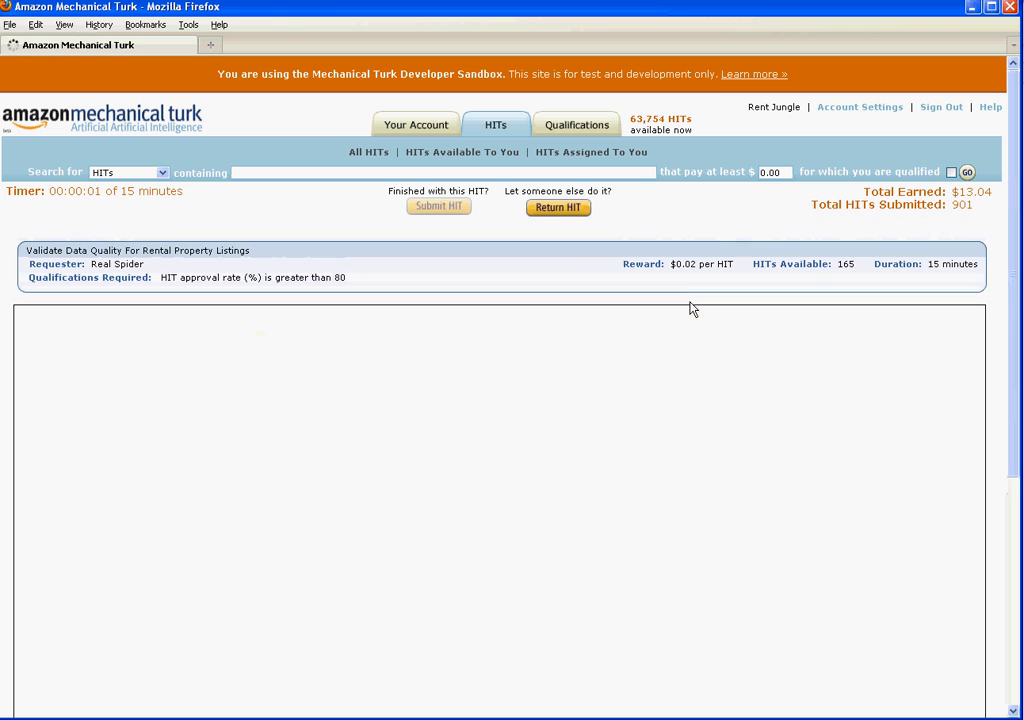
pyautogui.scroll(-1, 742, 358)
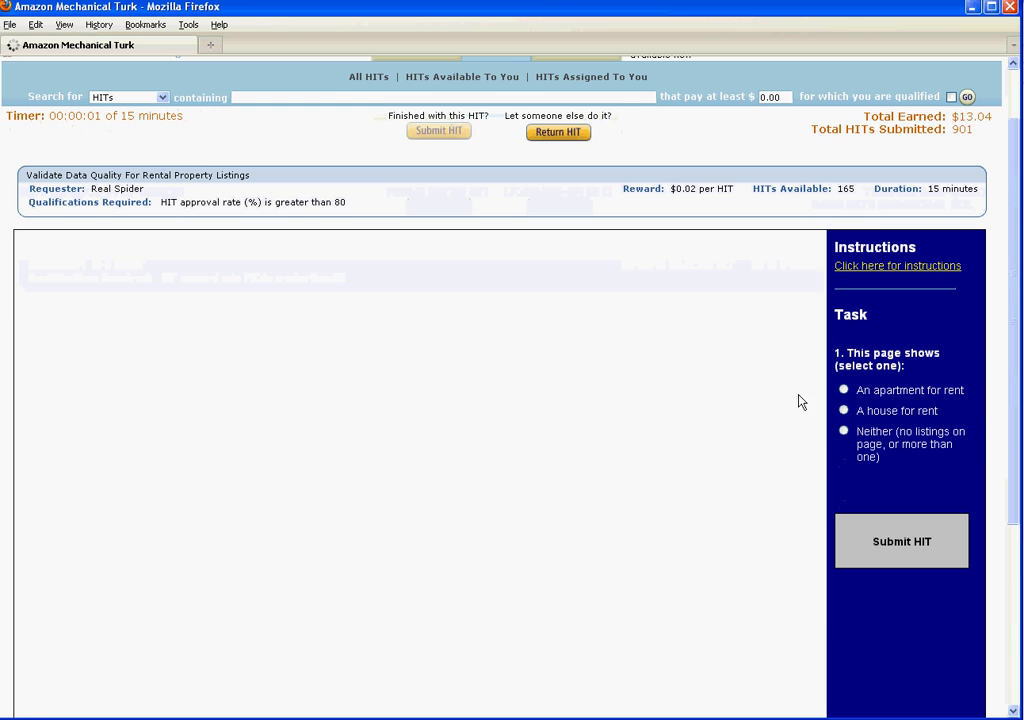
pyautogui.click(843, 430)
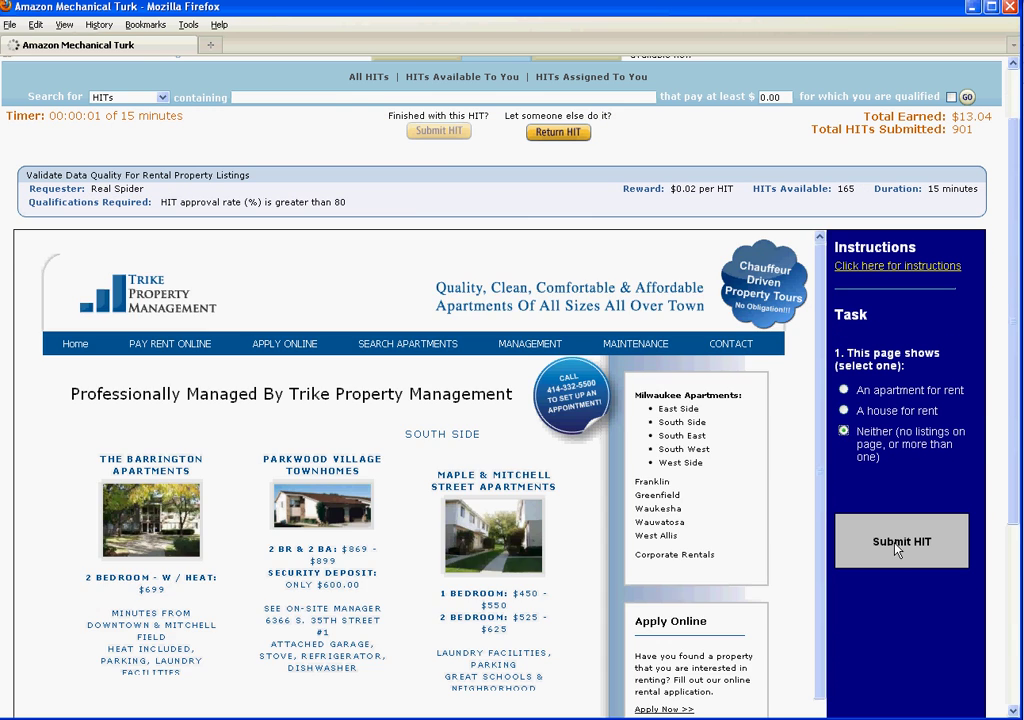
pyautogui.click(897, 545)
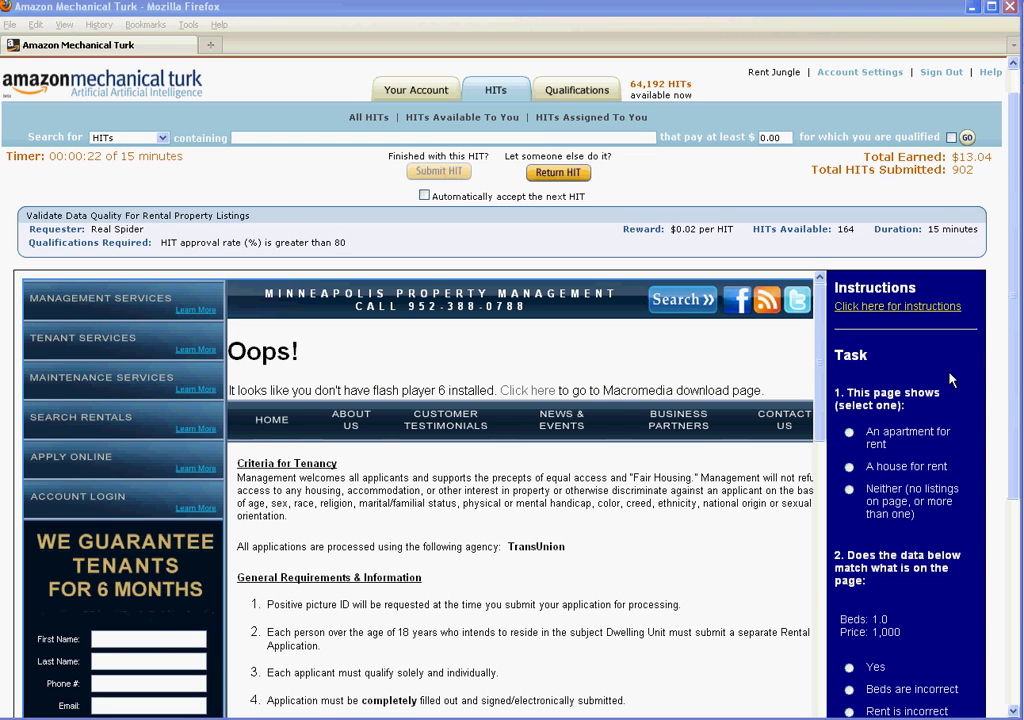
# - Review the Minneapolis Property Management tenancy criteria page, classify it as Neither, and submit the HIT without answering the data match question
pyautogui.moveTo(1010, 373); pyautogui.dragTo(1013, 413)
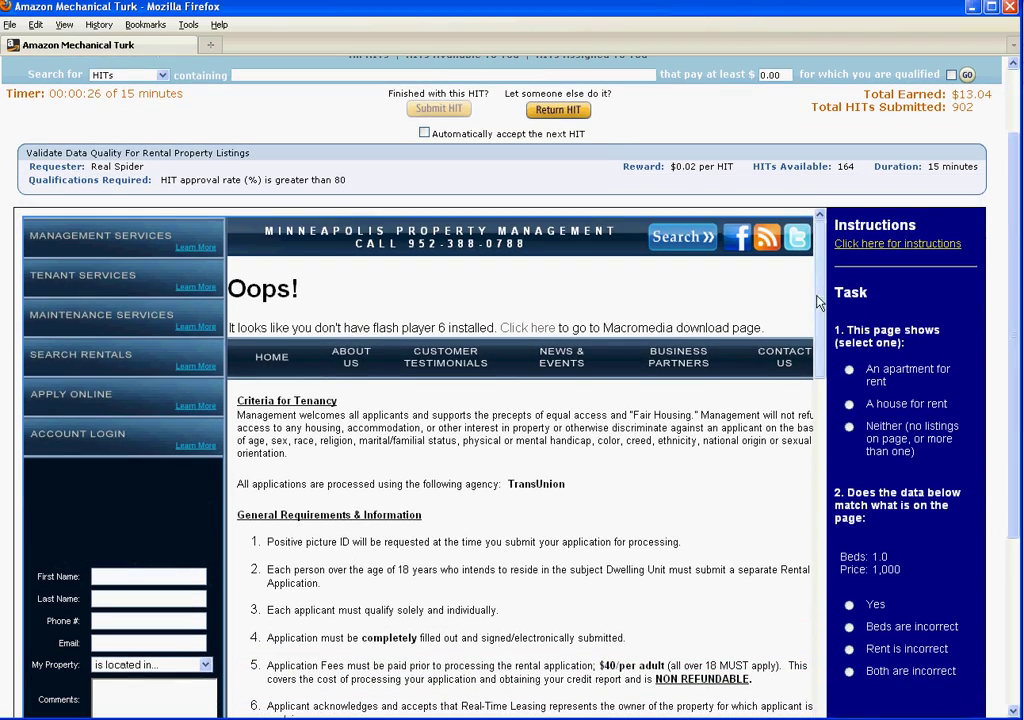
pyautogui.scroll(-2, 825, 335)
pyautogui.moveTo(825, 338); pyautogui.dragTo(795, 300)
pyautogui.scroll(1, 795, 300)
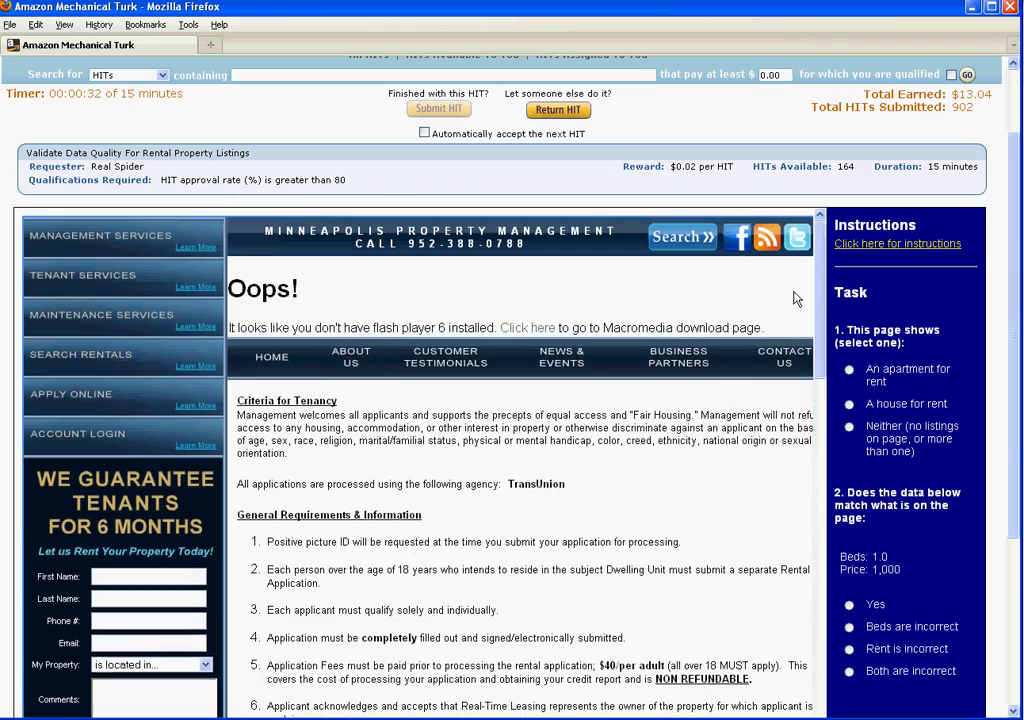
pyautogui.click(849, 427)
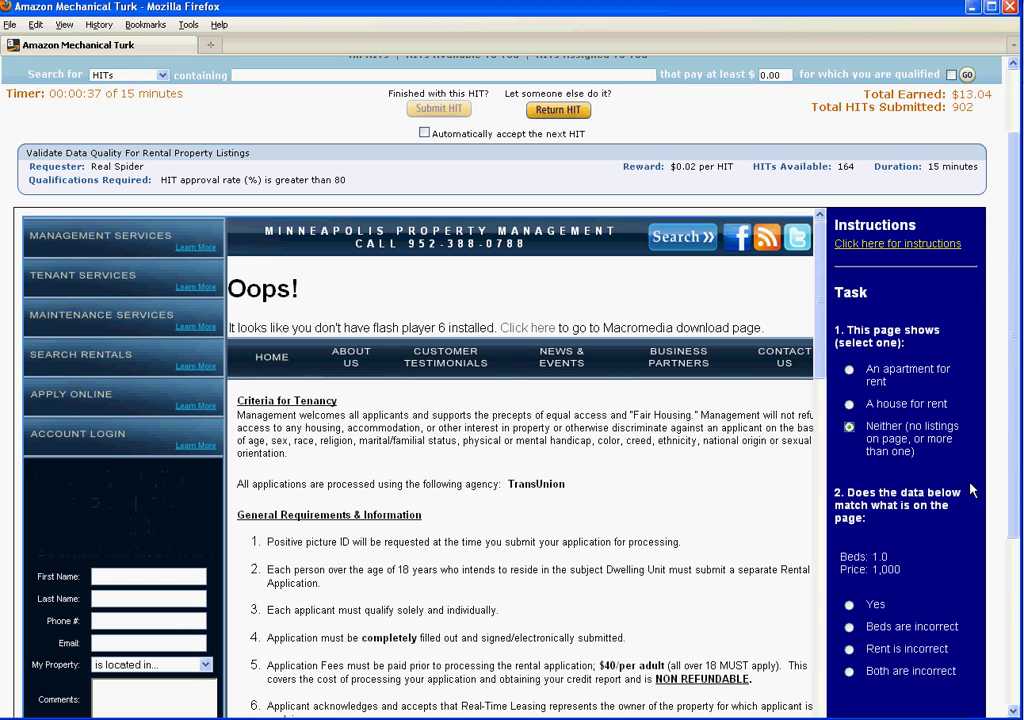
pyautogui.scroll(-2, 994, 558)
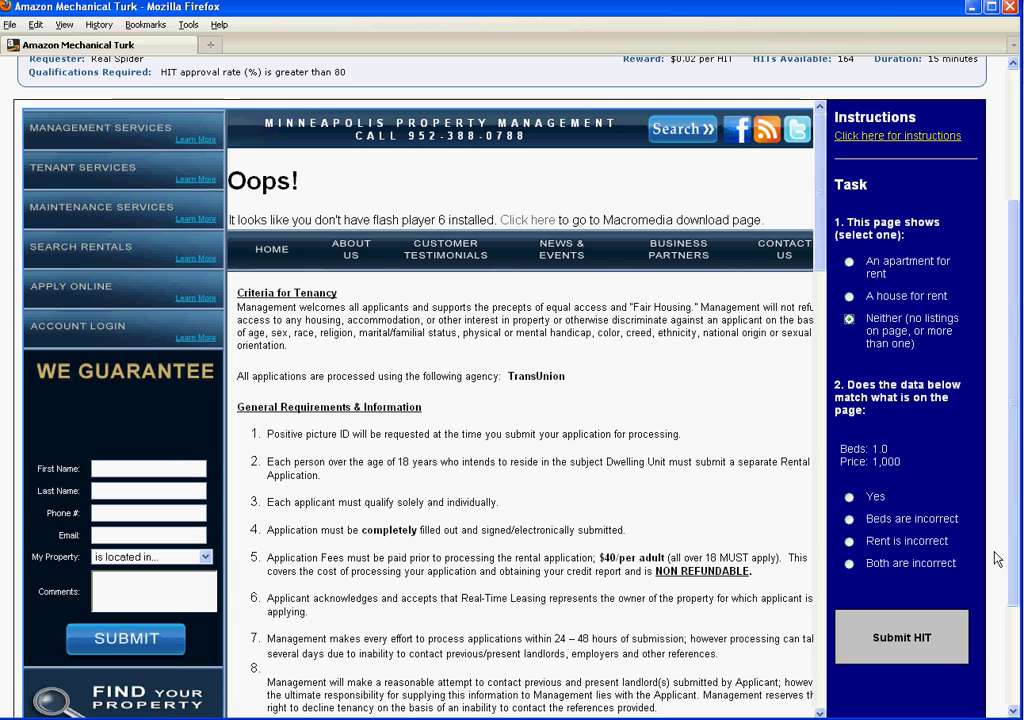
pyautogui.click(897, 645)
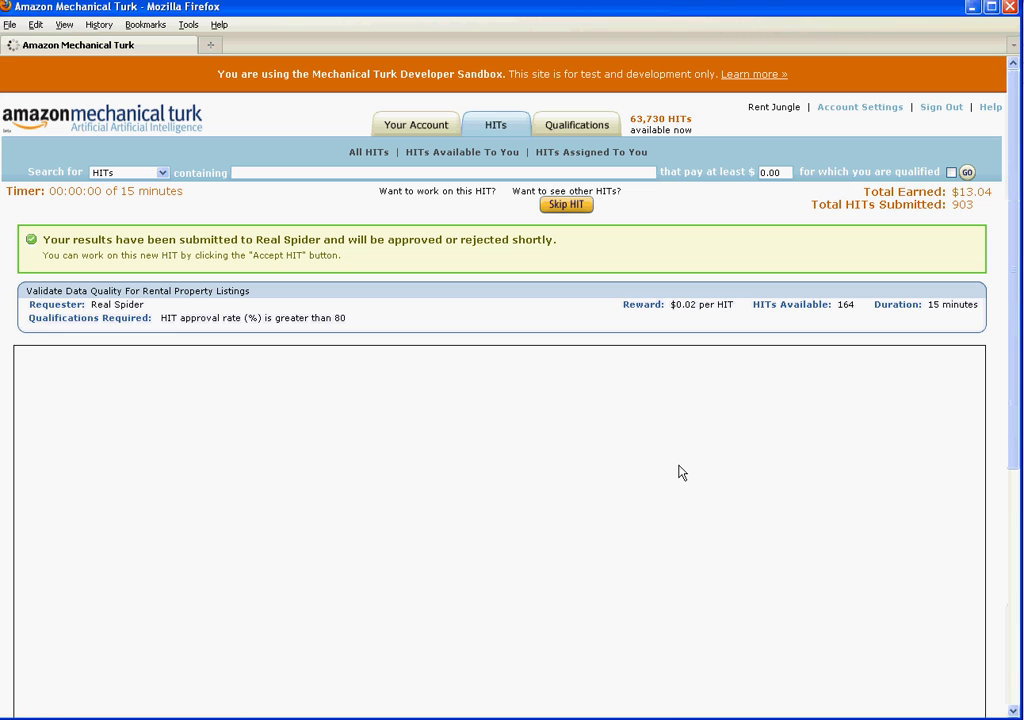